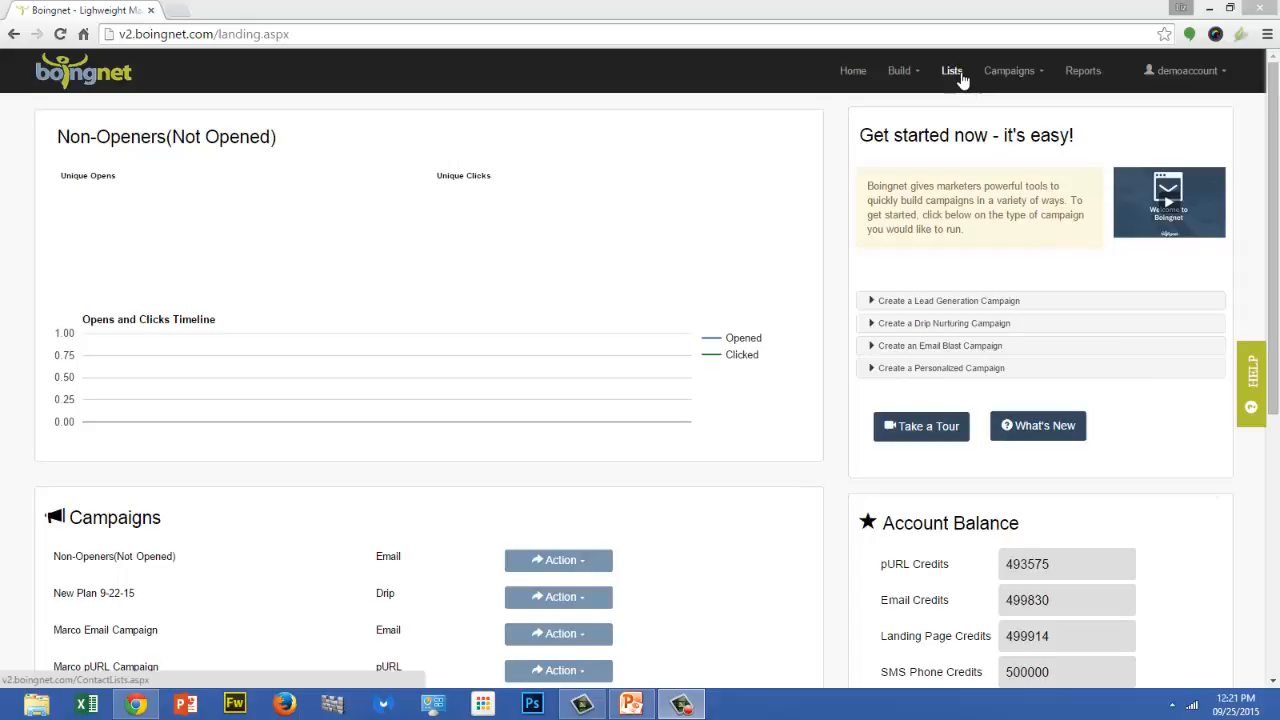
Start a new contact list import with the MailChimp integration and name the list "MailChimp List"
left_click(955, 74)
left_click(1157, 117)
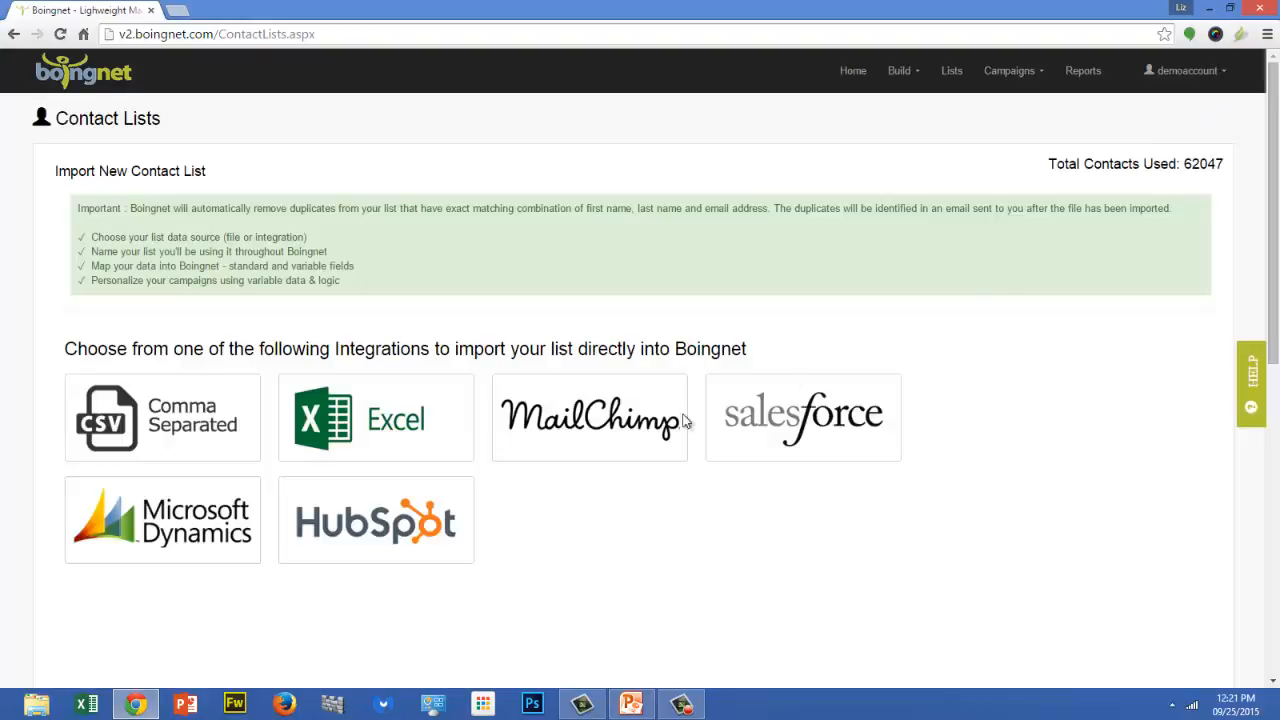
left_click(591, 438)
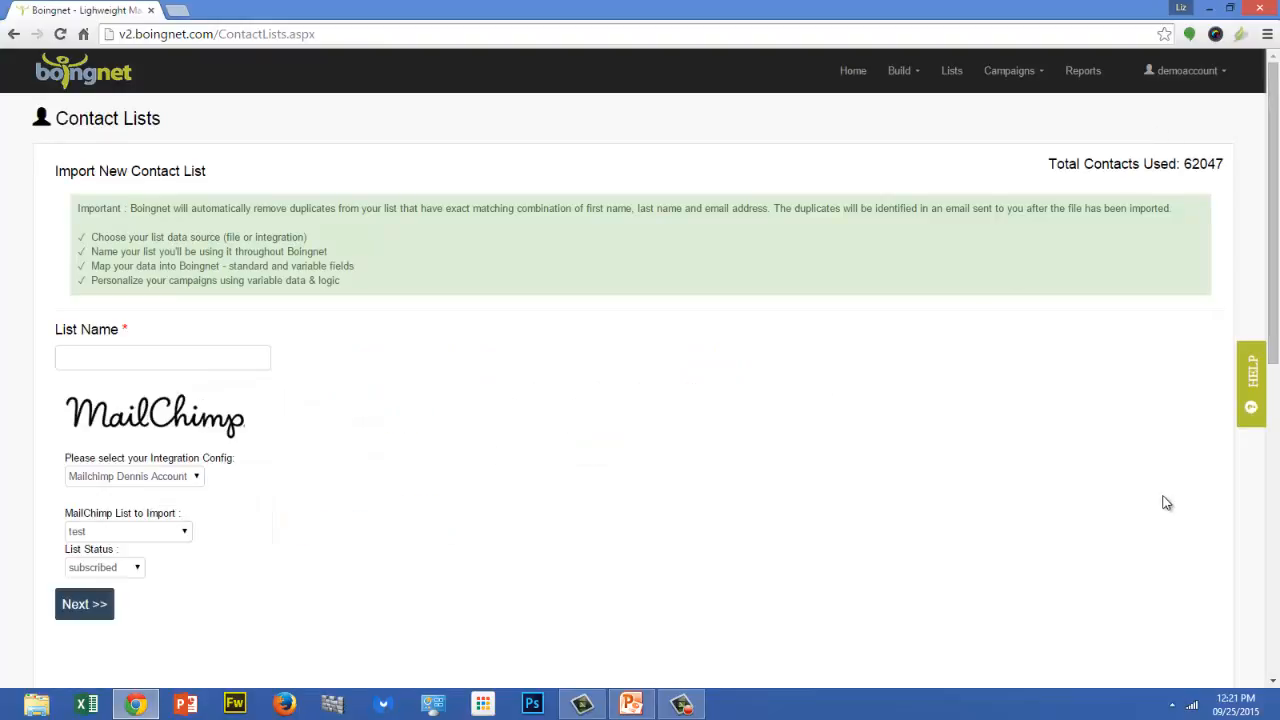
left_click(72, 353)
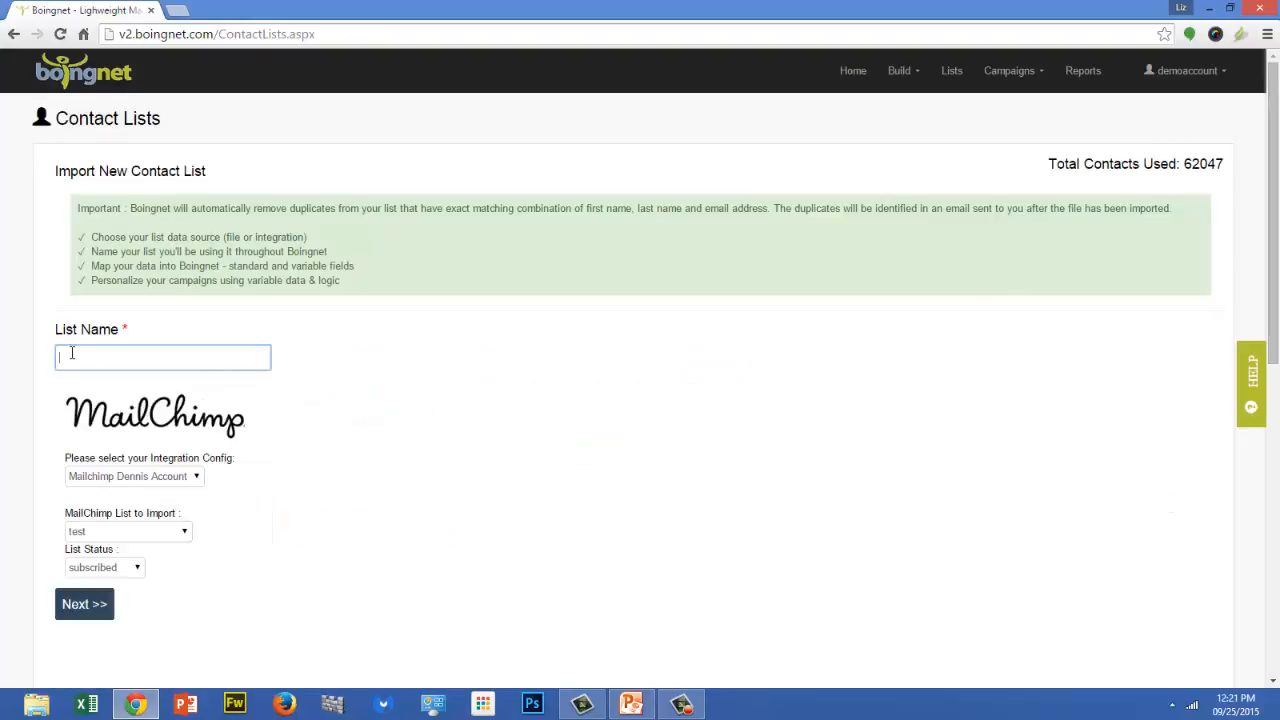
type("MailC")
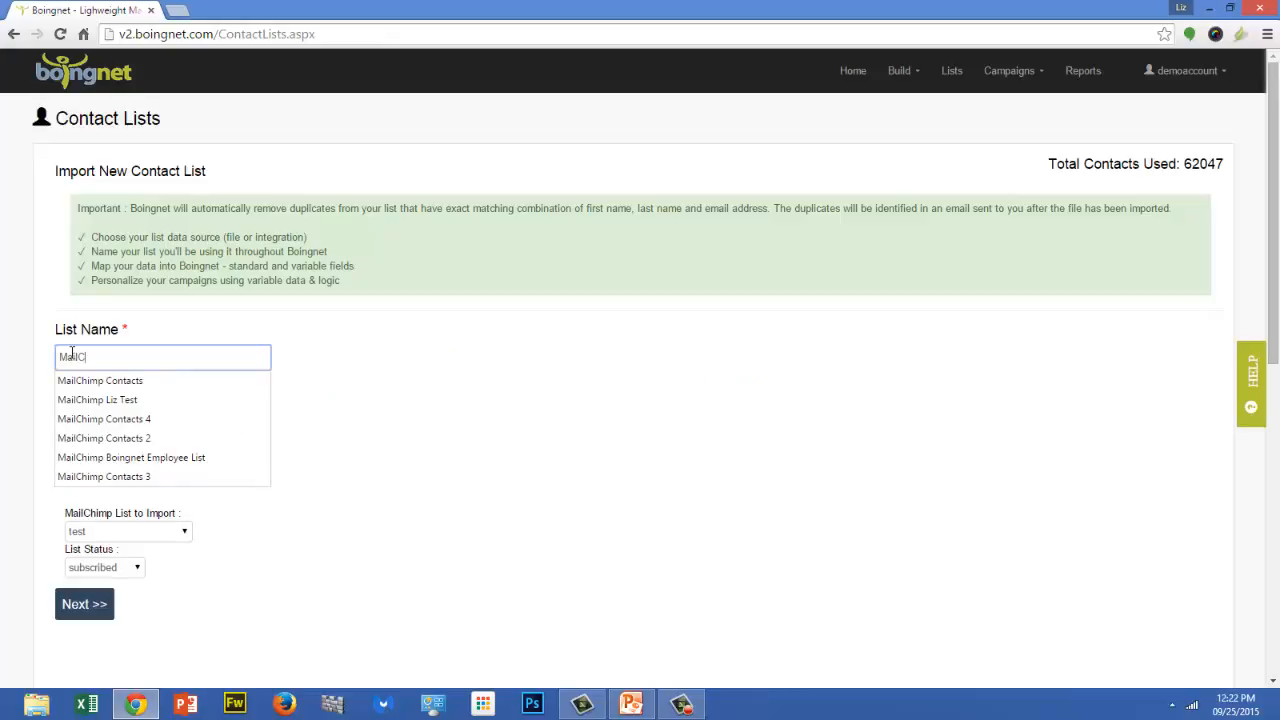
type("himp List")
key("Tab")
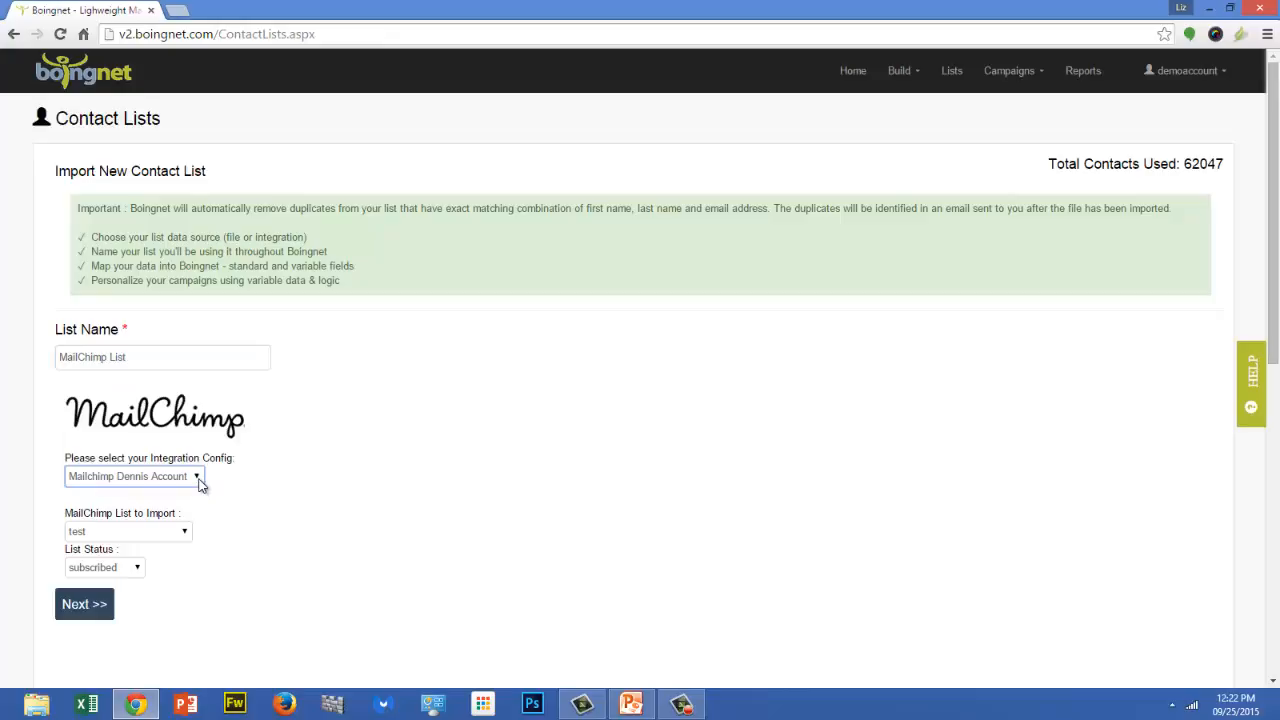
Create a new integration configuration named "MailChimp Demo" for the import and save its plugin settings
left_click(197, 477)
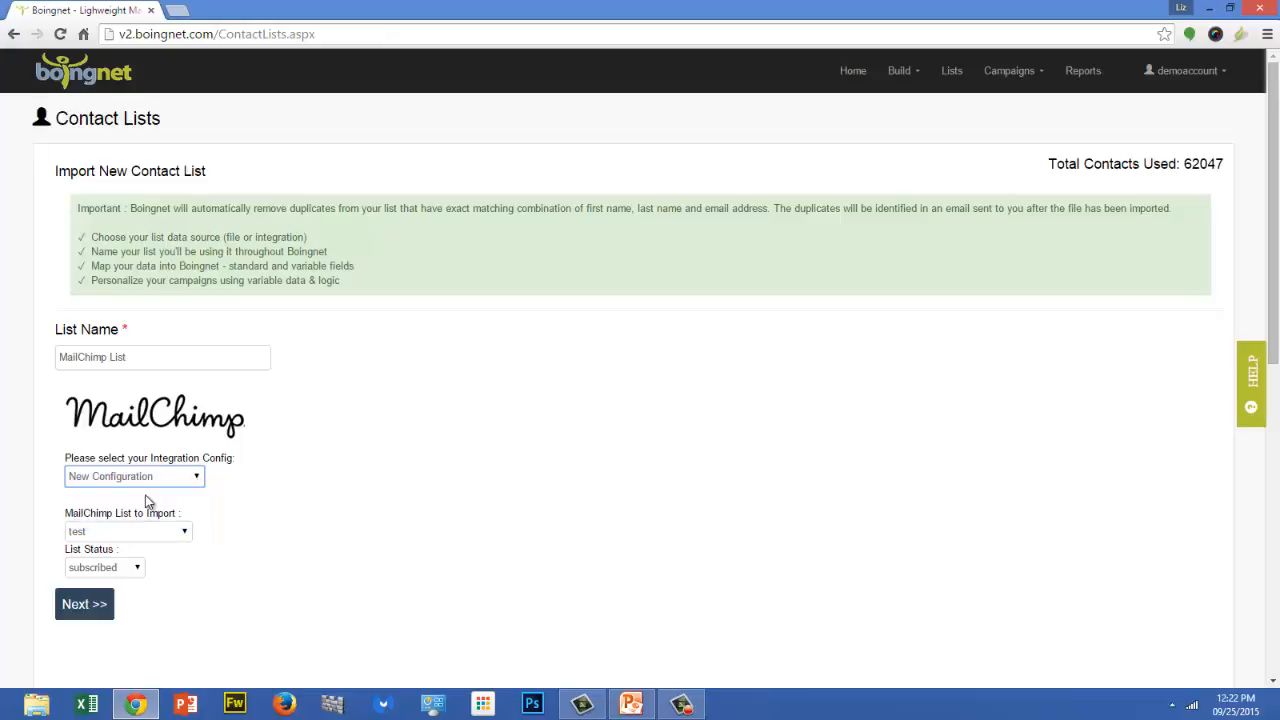
left_click(110, 494)
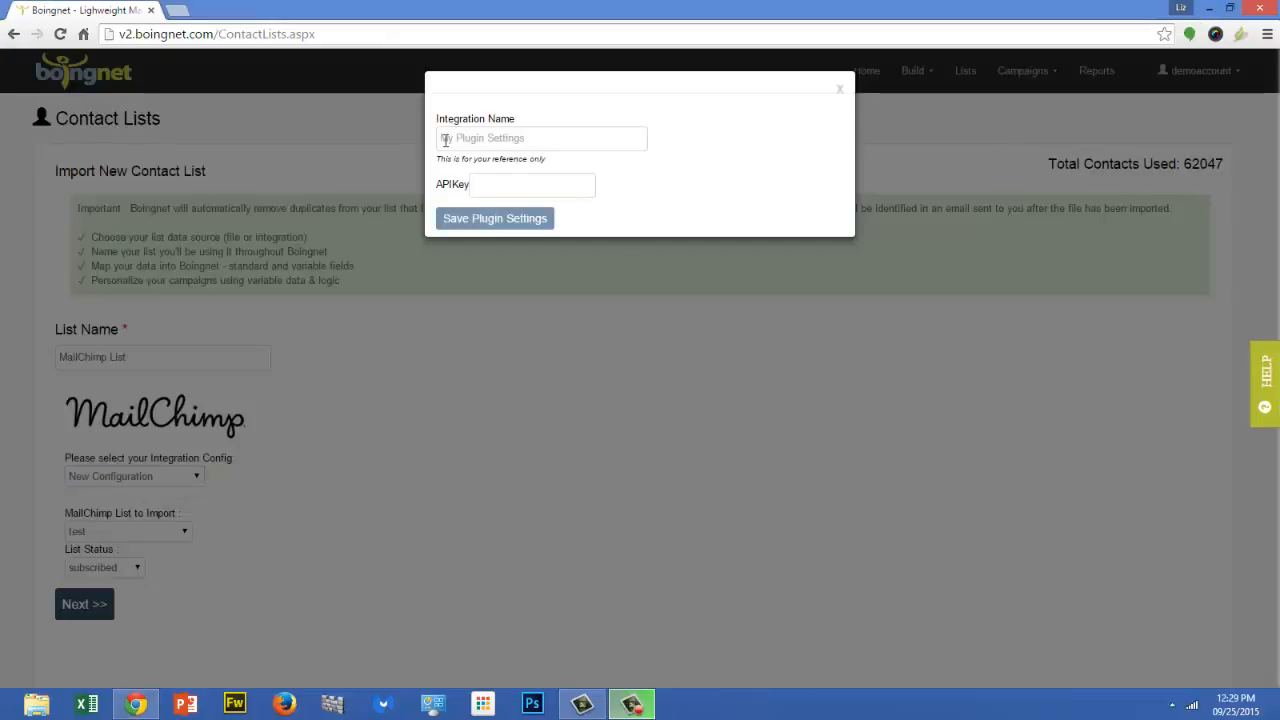
left_click(446, 140)
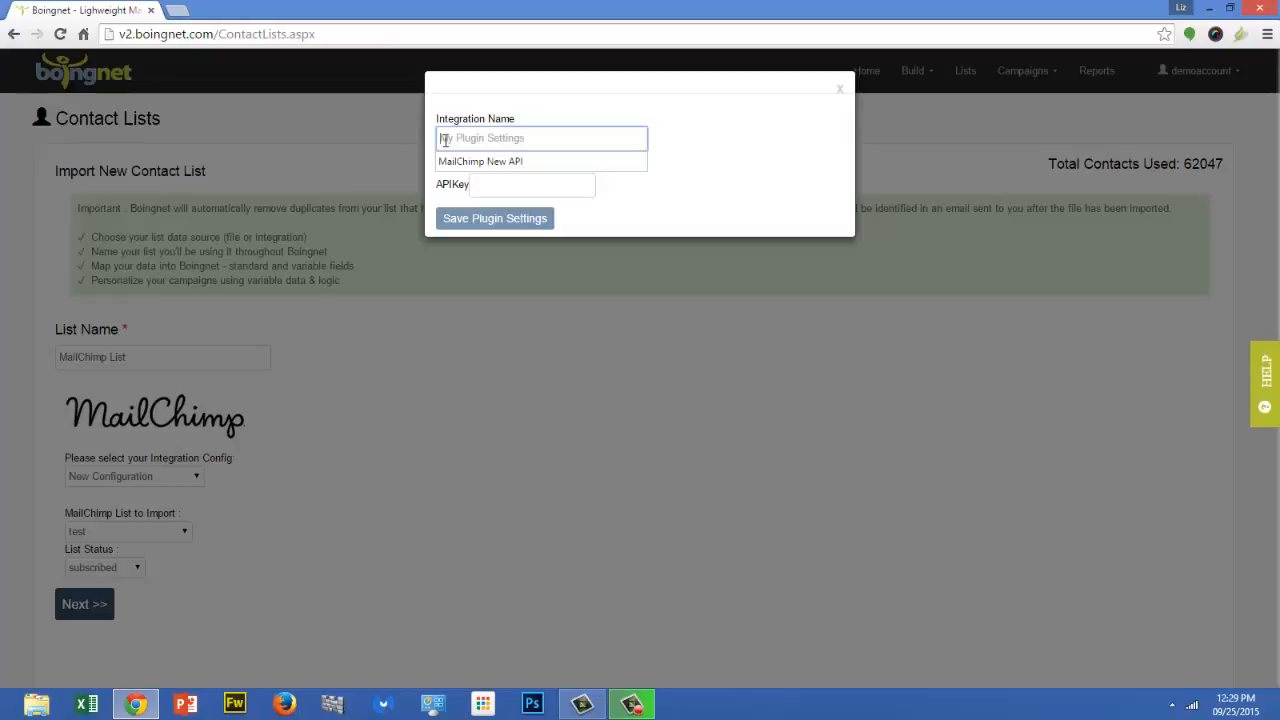
type("MailChimp Demo")
key("Tab")
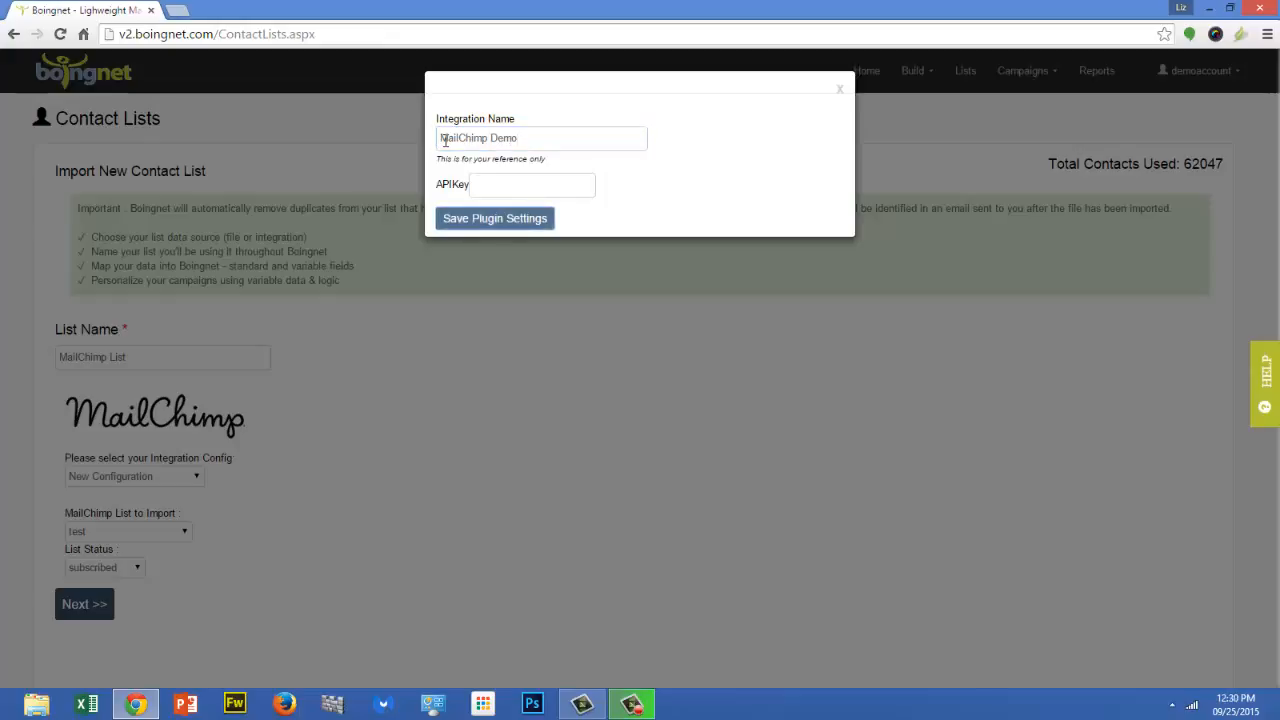
left_click(481, 219)
Choose Customer List 34 with the subscribed status as the list to import and continue to field mapping
left_click(184, 533)
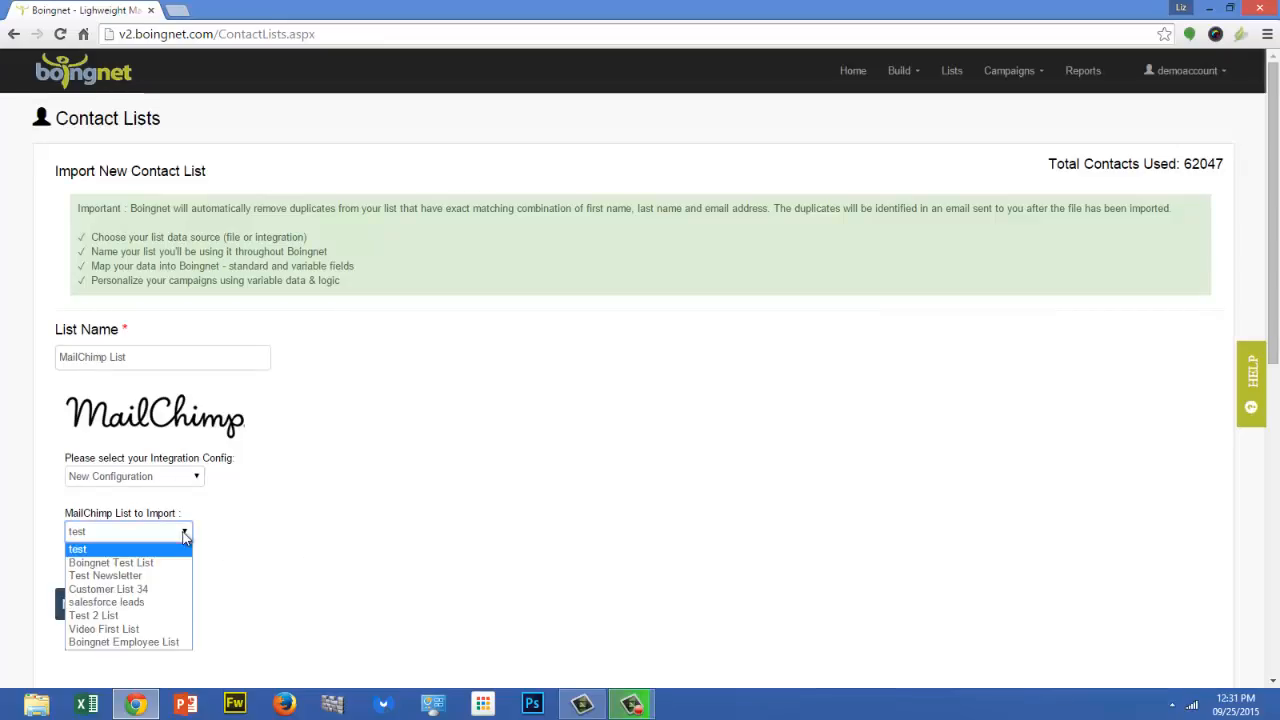
left_click(150, 589)
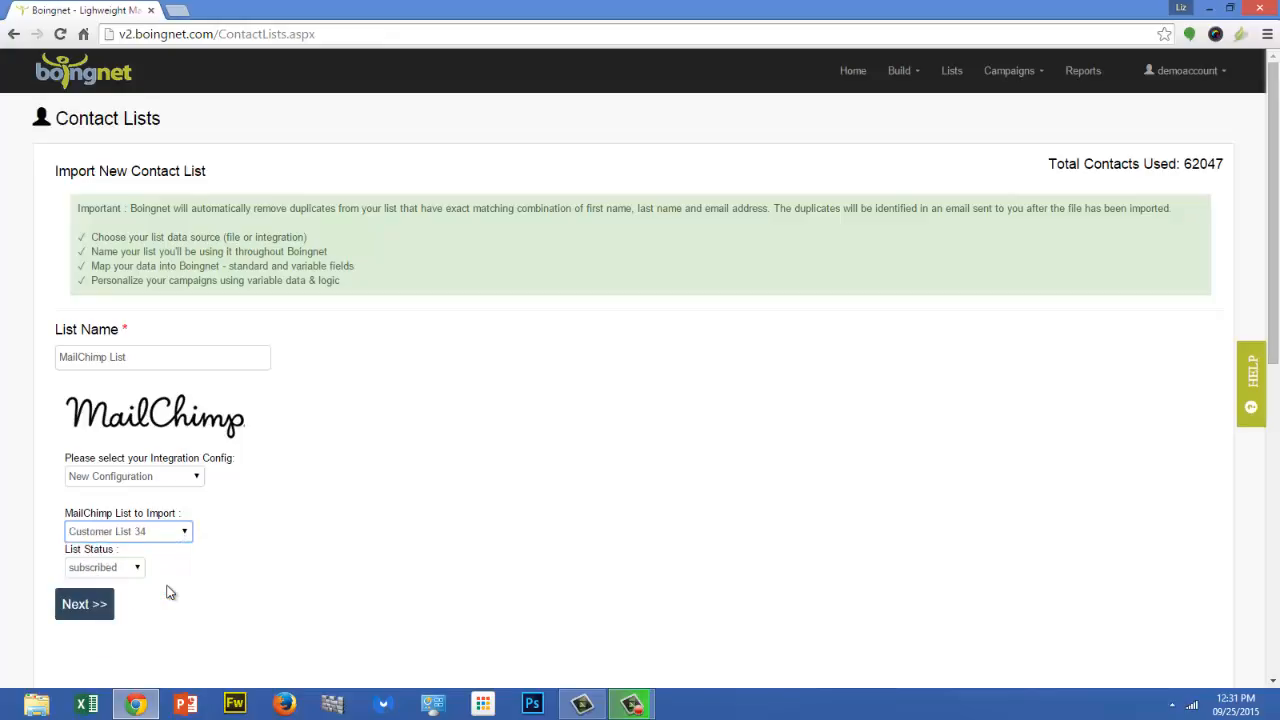
left_click(138, 568)
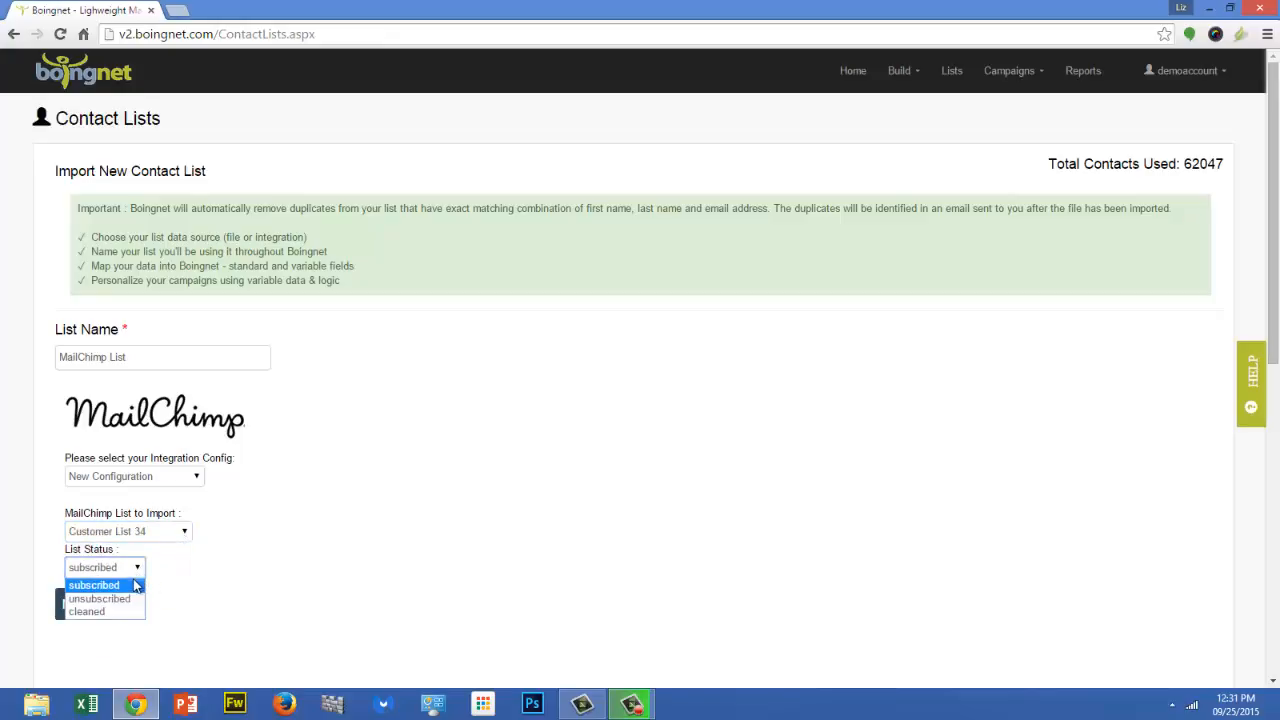
left_click(122, 587)
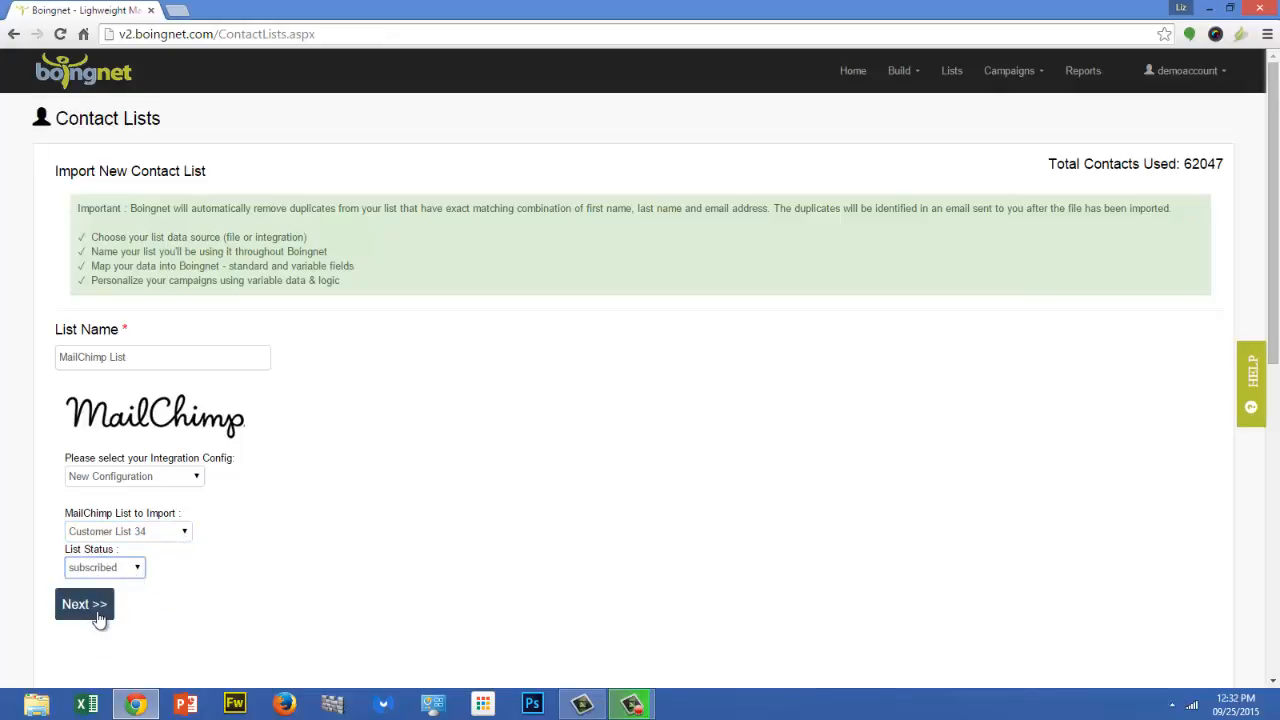
left_click(97, 616)
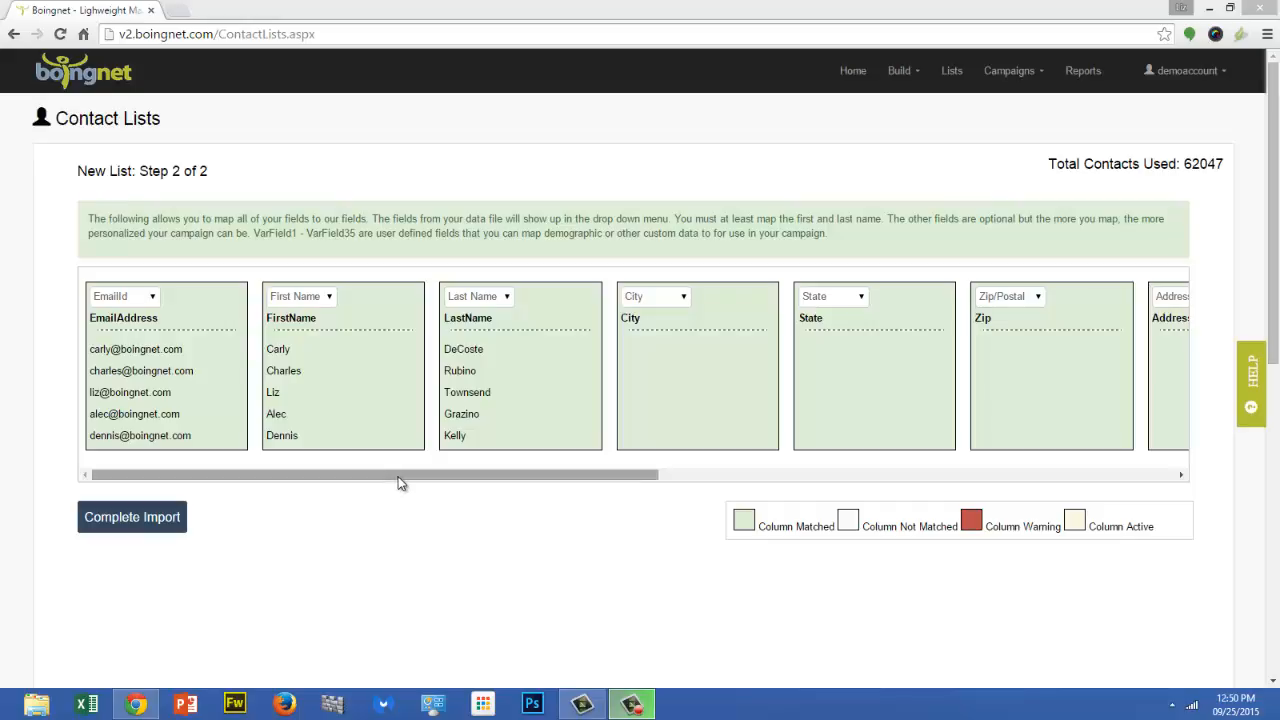
Set the Occupation column's field mapping to Skip
left_click(349, 474)
left_click_drag(349, 474, 474, 486)
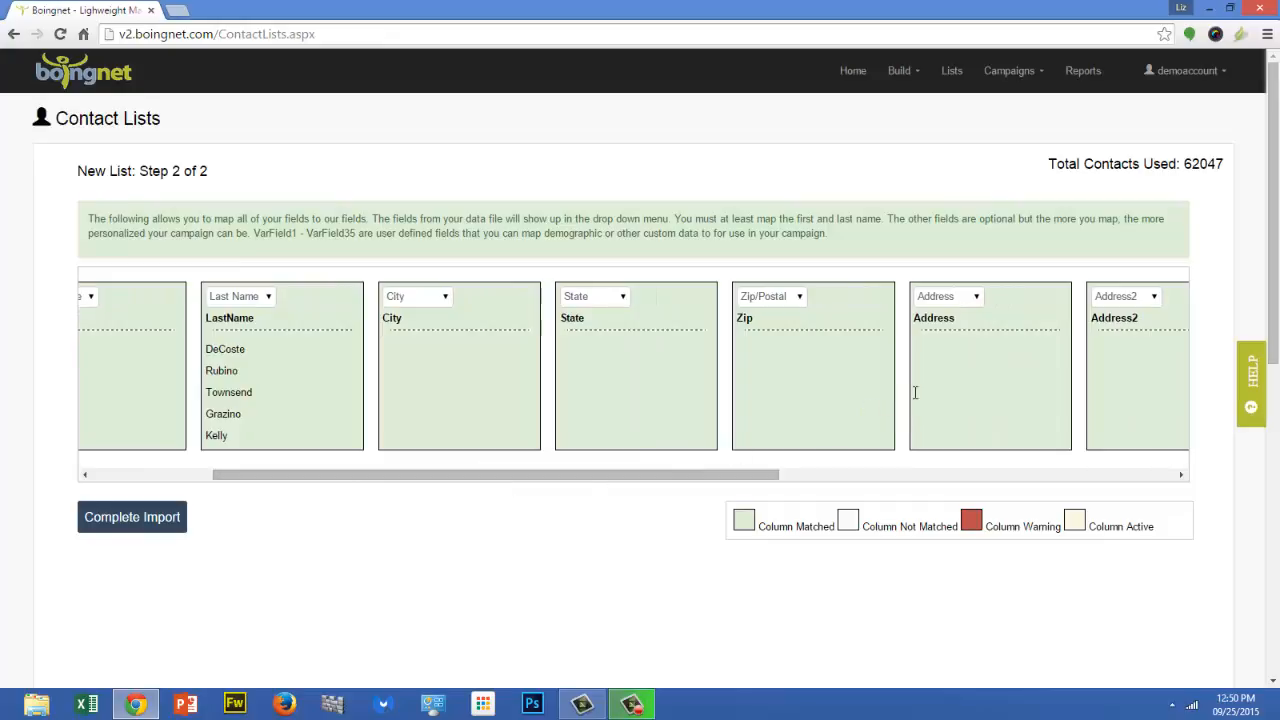
scroll(913, 392, "right", 5)
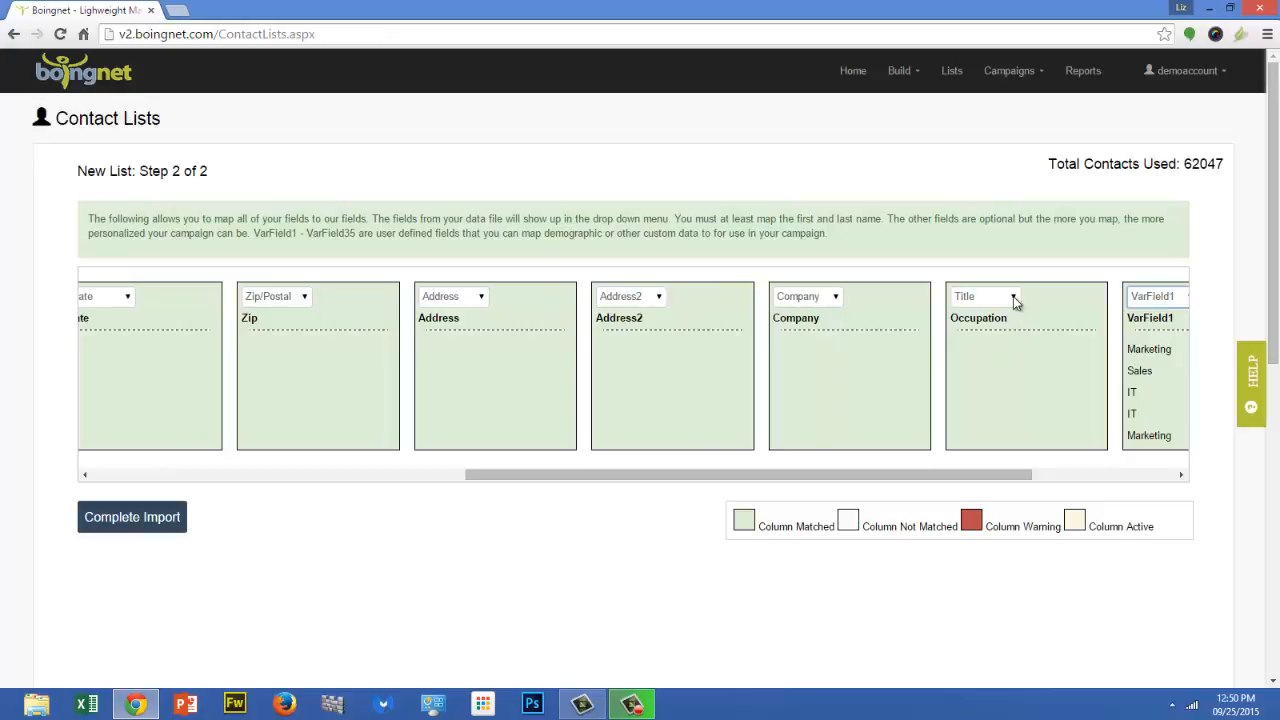
left_click(1013, 298)
left_click(997, 330)
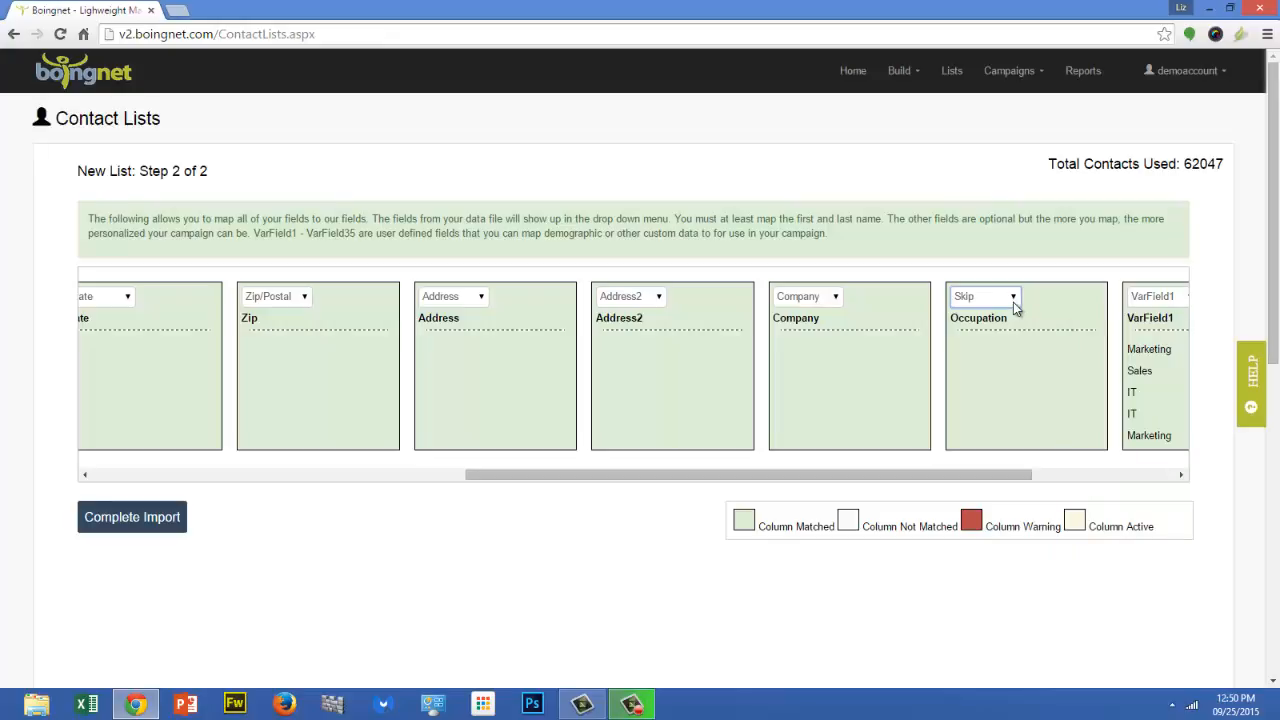
Map the department column to VarField1, then complete the import and go to the contact lists
left_click_drag(787, 475, 853, 478)
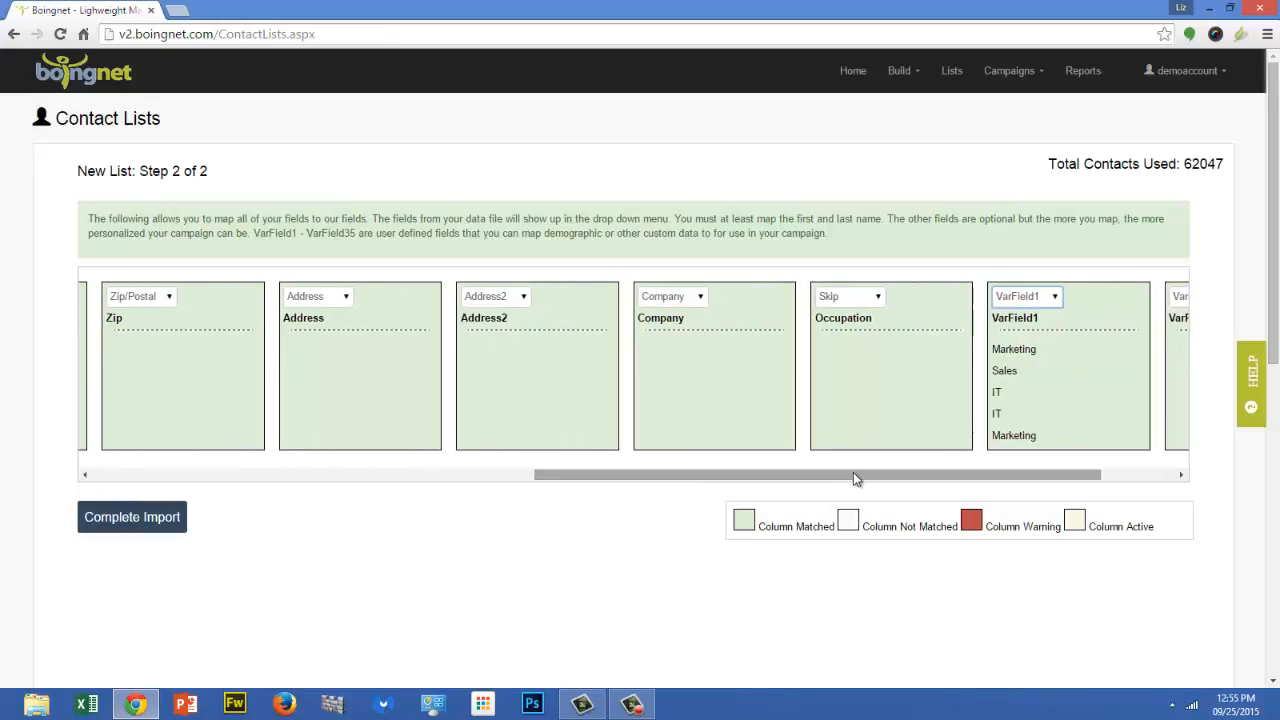
left_click(1051, 296)
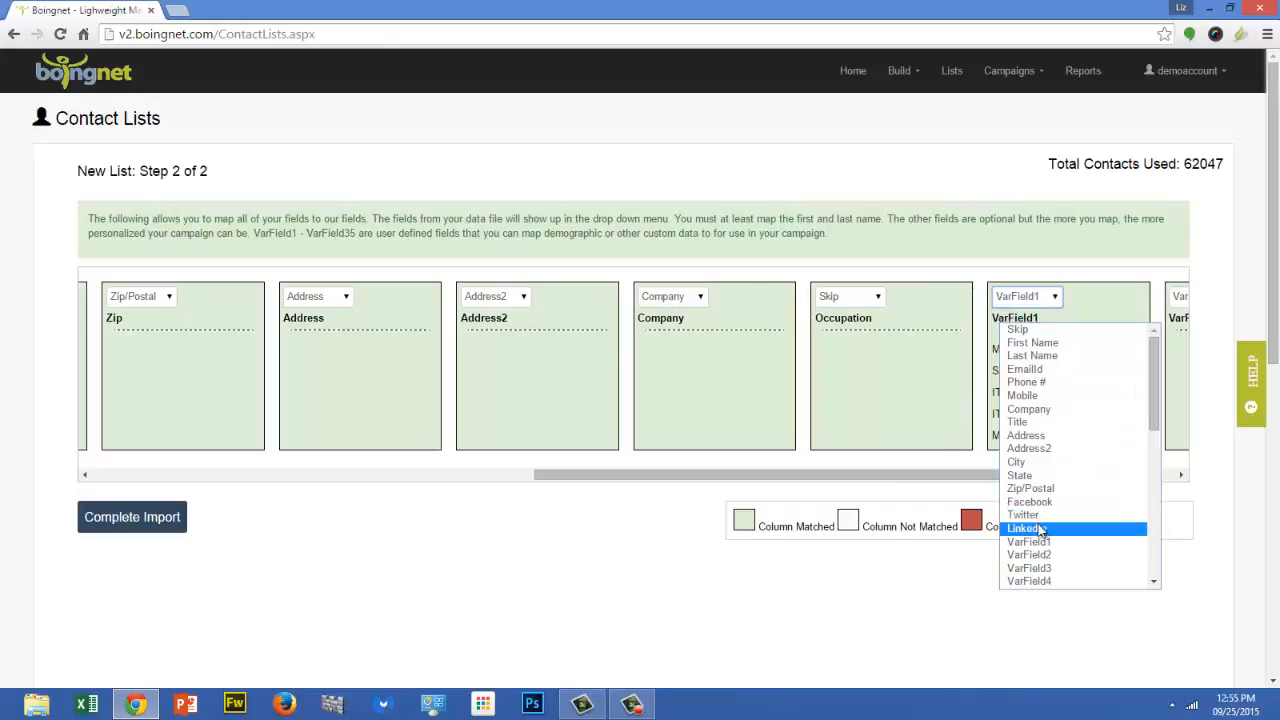
left_click(1040, 545)
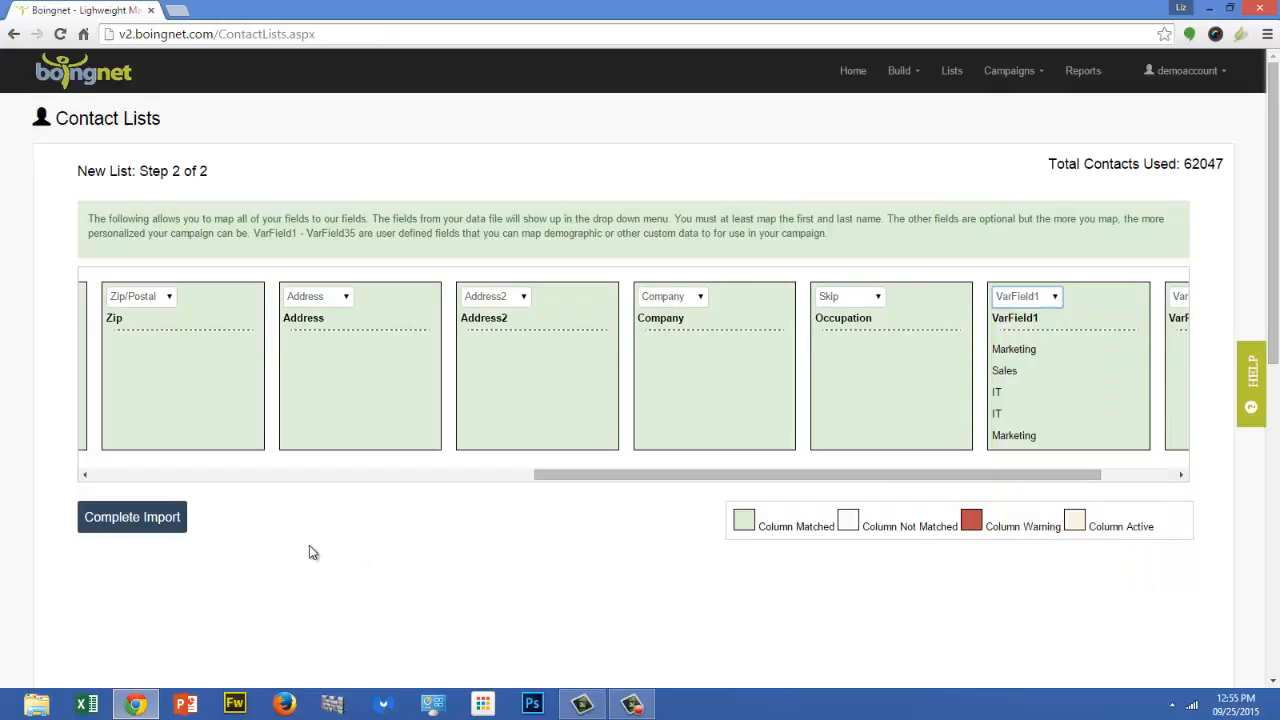
left_click(133, 518)
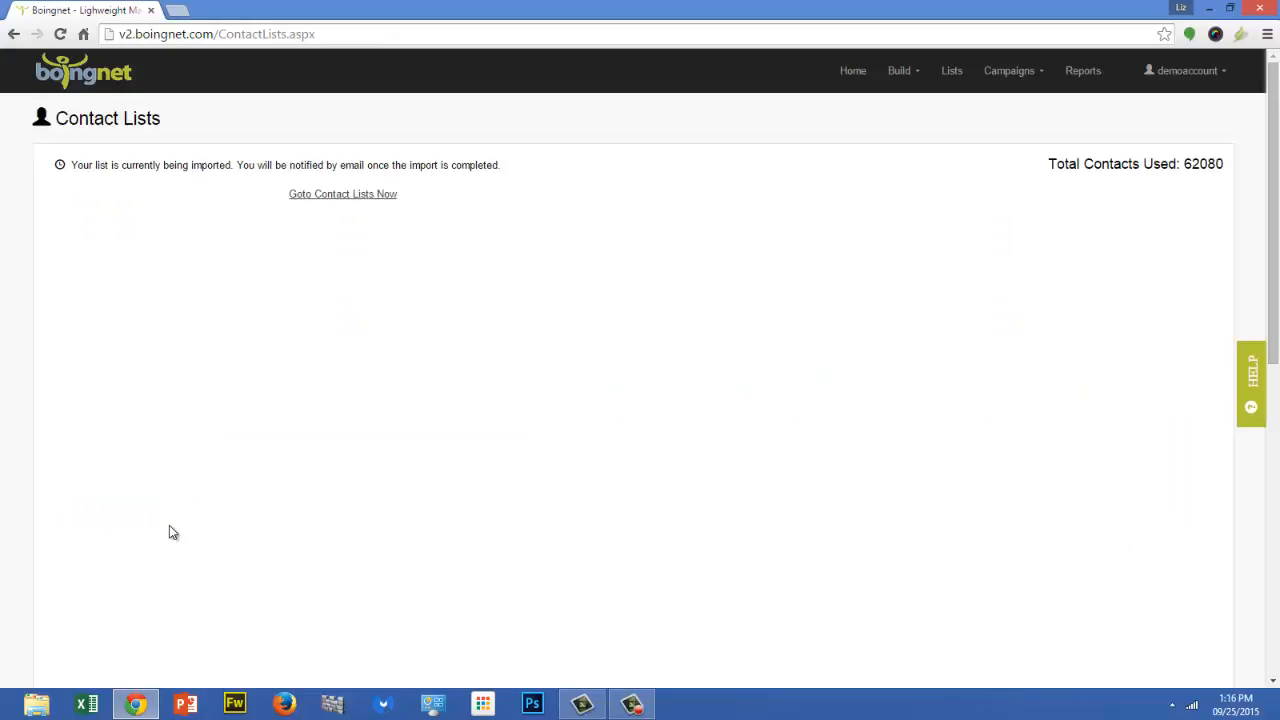
left_click(378, 200)
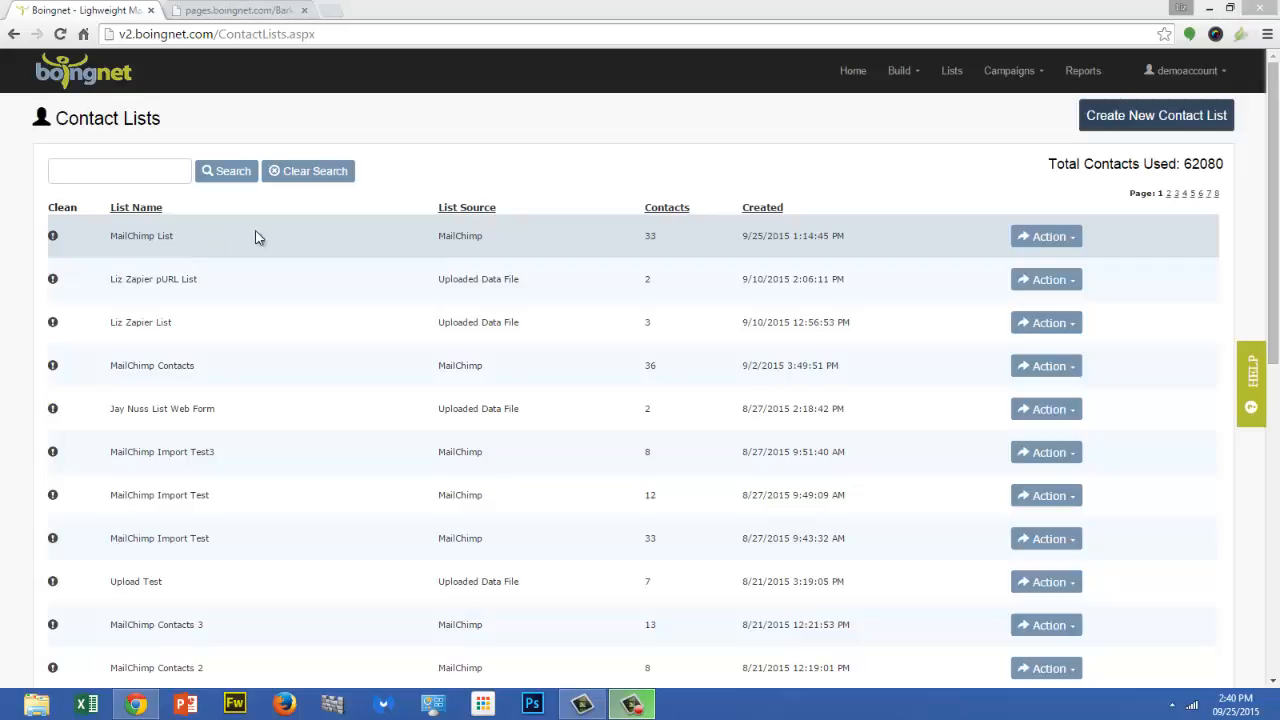
Examine the existing Watson's New Bark landing page template and its page in the other browser tab
left_click(906, 72)
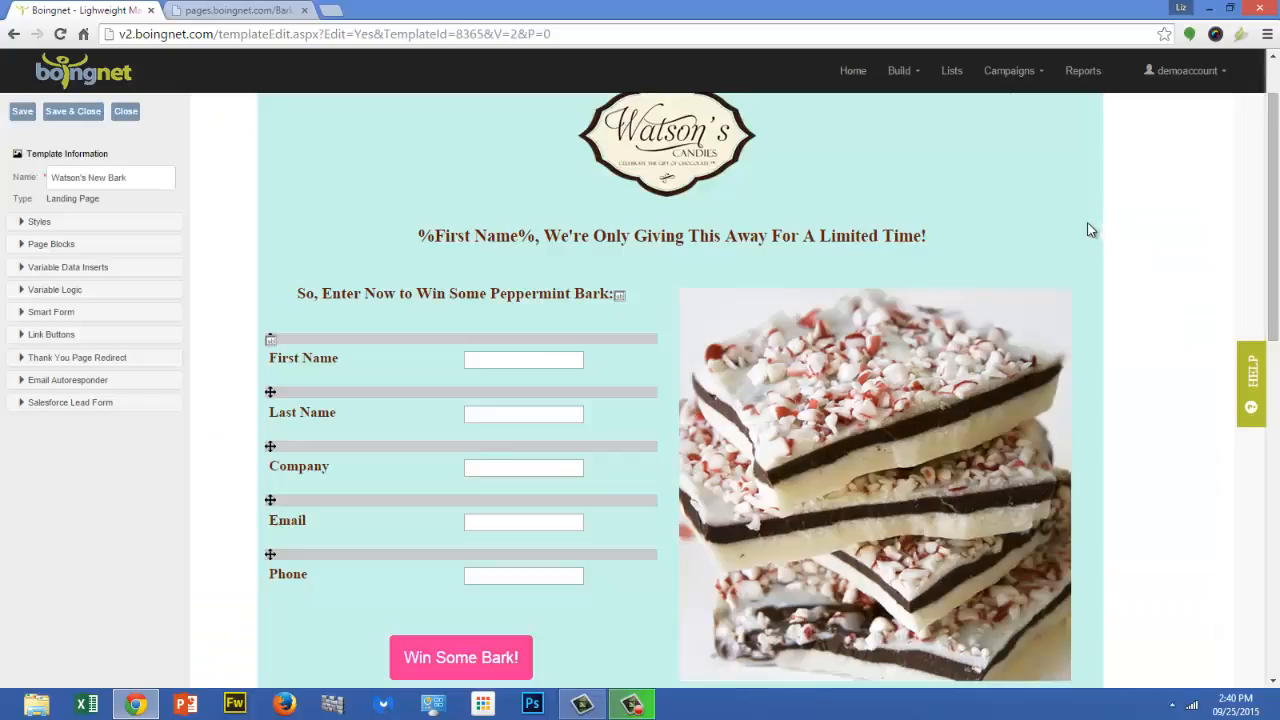
left_click(265, 11)
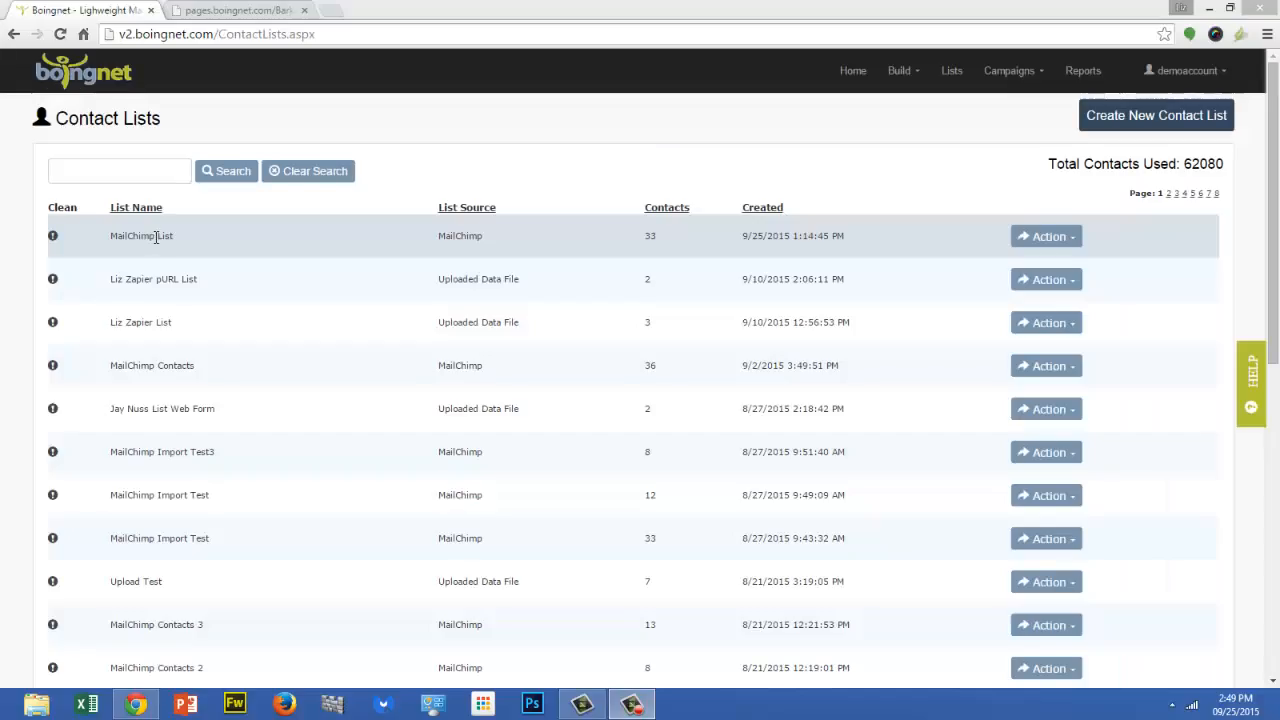
Start a new landing page template with the Template Builder
left_click(920, 82)
left_click(918, 103)
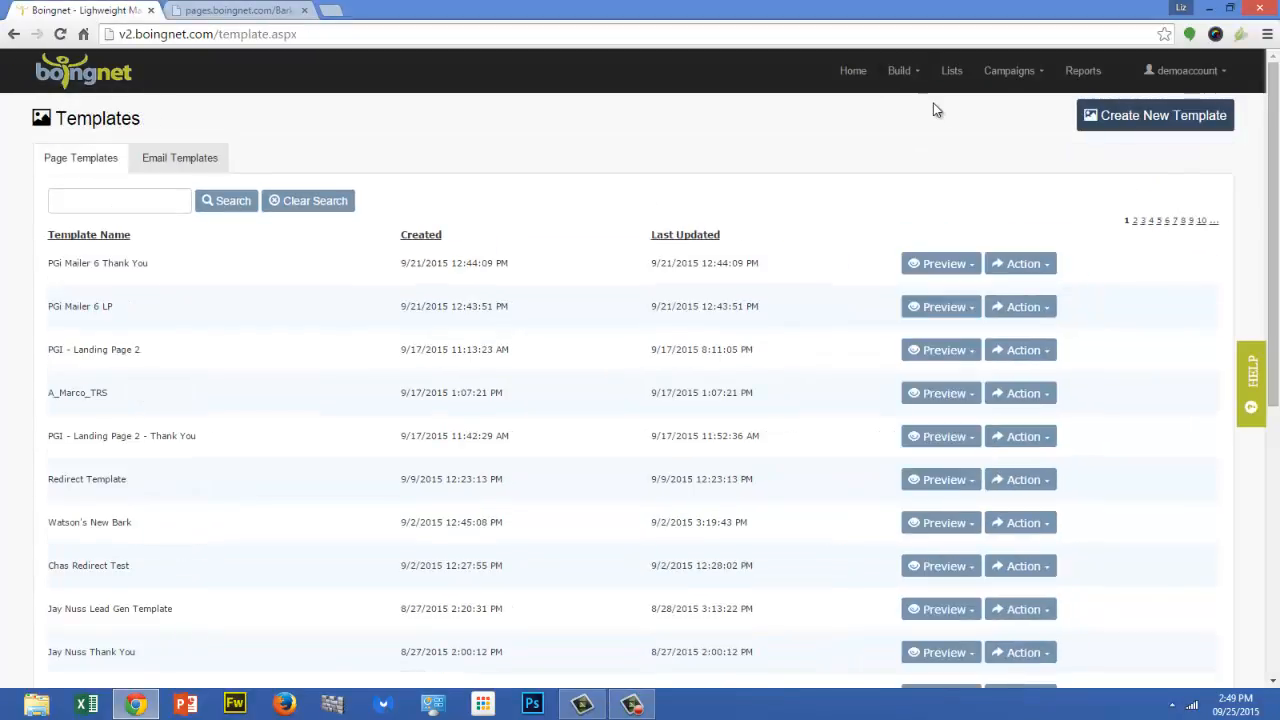
left_click(1157, 118)
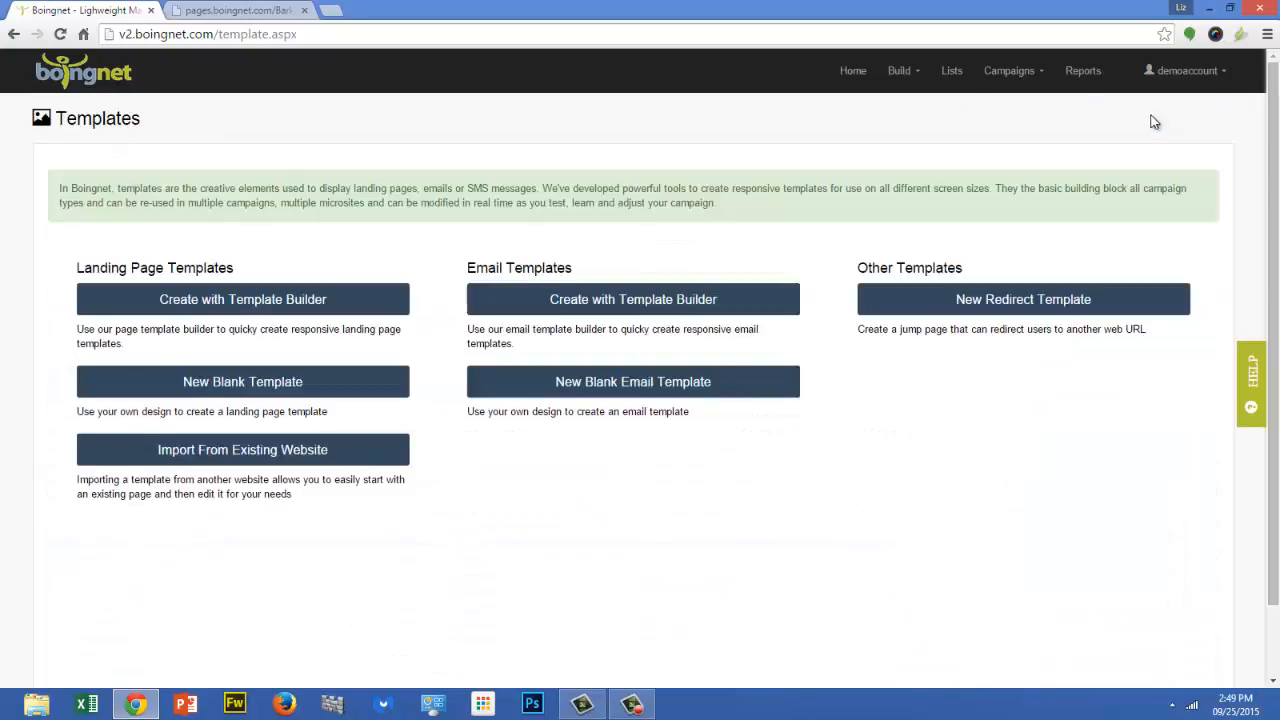
left_click(221, 300)
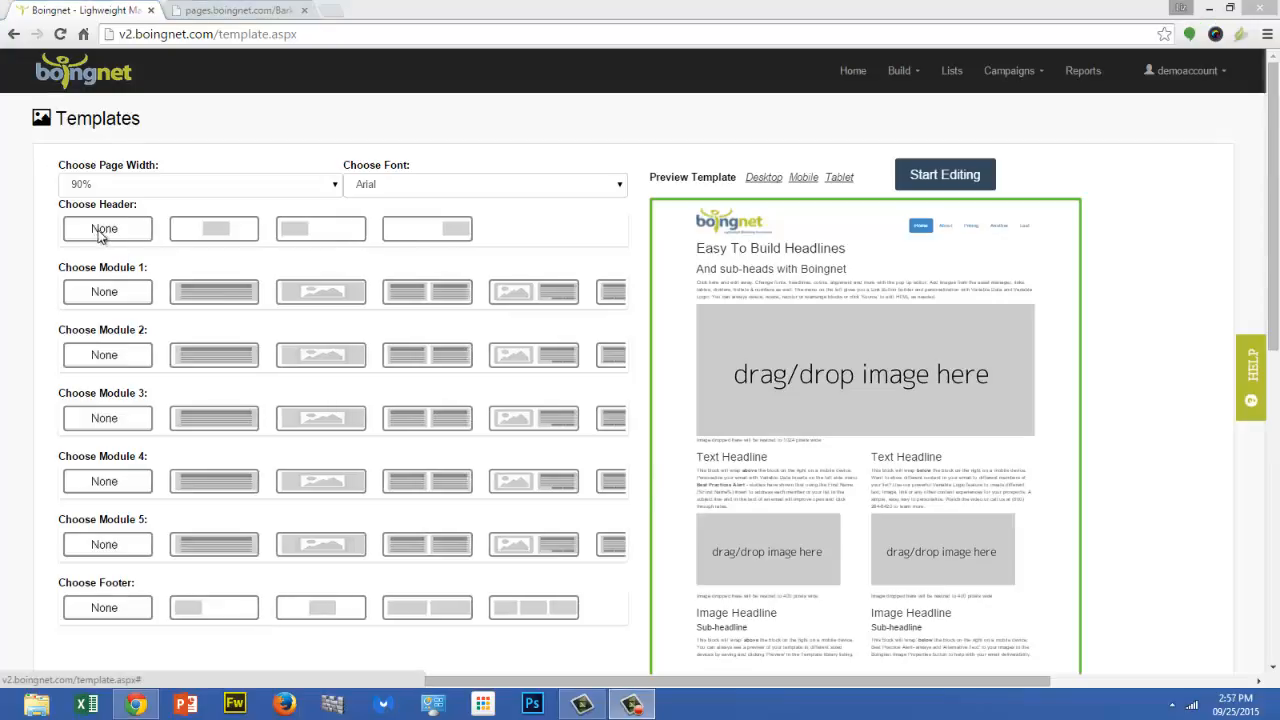
Lay out the template with no header, an image, two two-column text modules, another image and a three-column footer, and start editing it
left_click(103, 231)
left_click(314, 300)
left_click(424, 357)
left_click(432, 422)
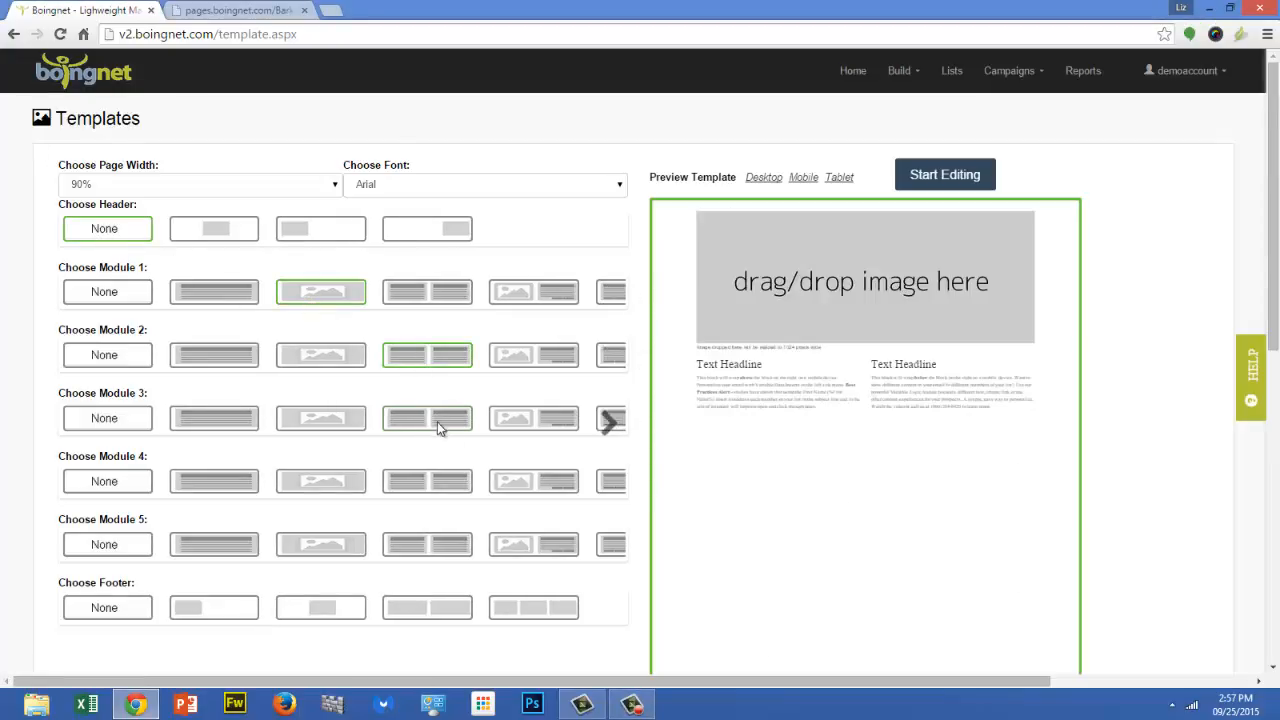
left_click(342, 485)
left_click(511, 603)
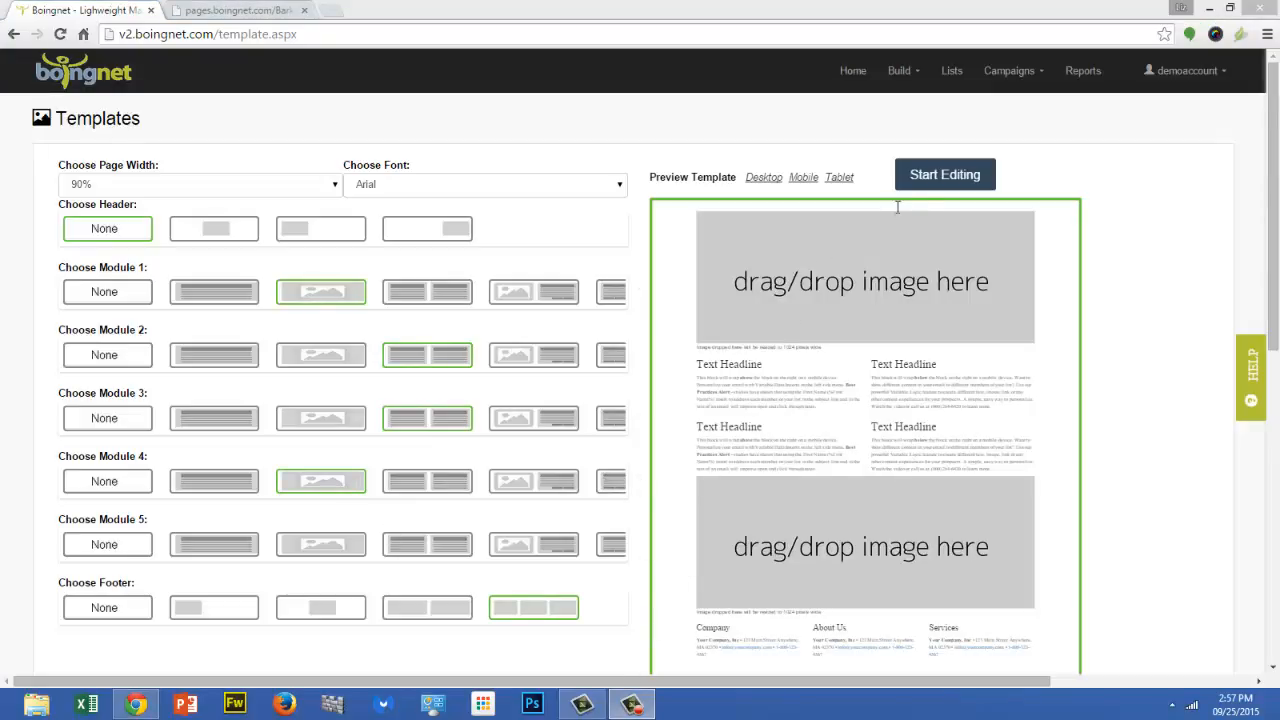
left_click(940, 176)
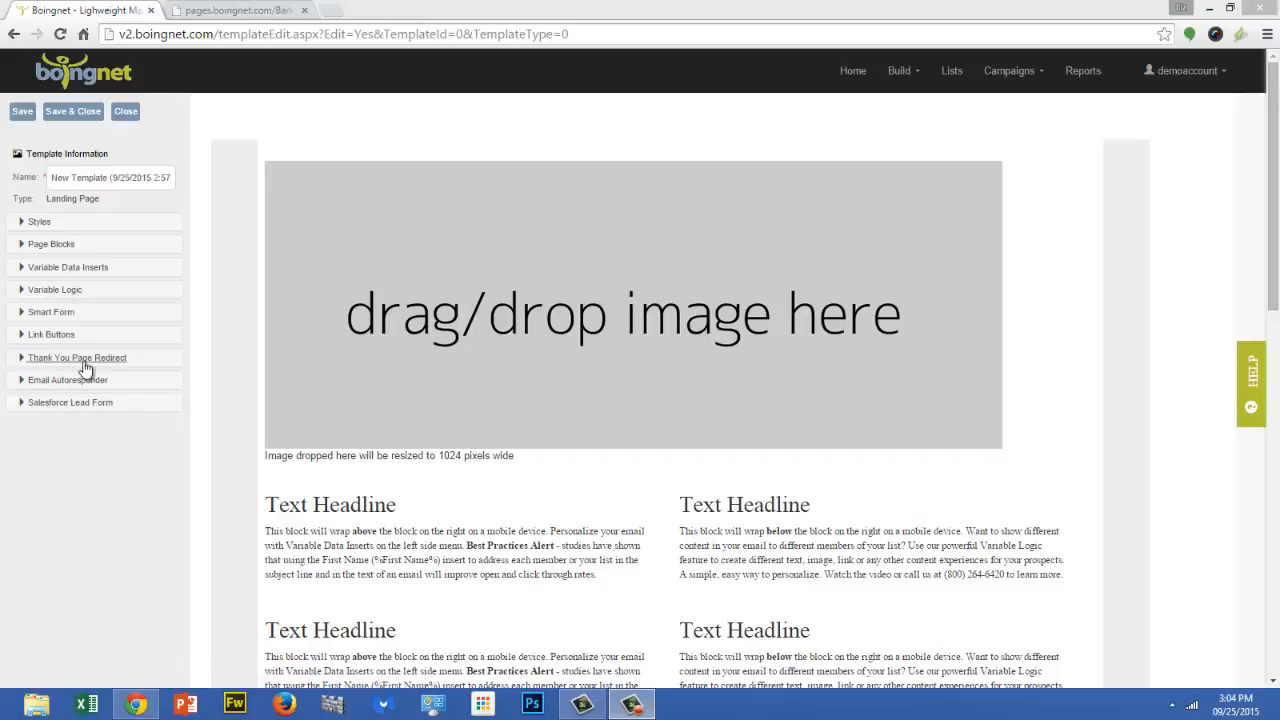
Look over the editor's help topics and close the help
mouse_move(470, 390)
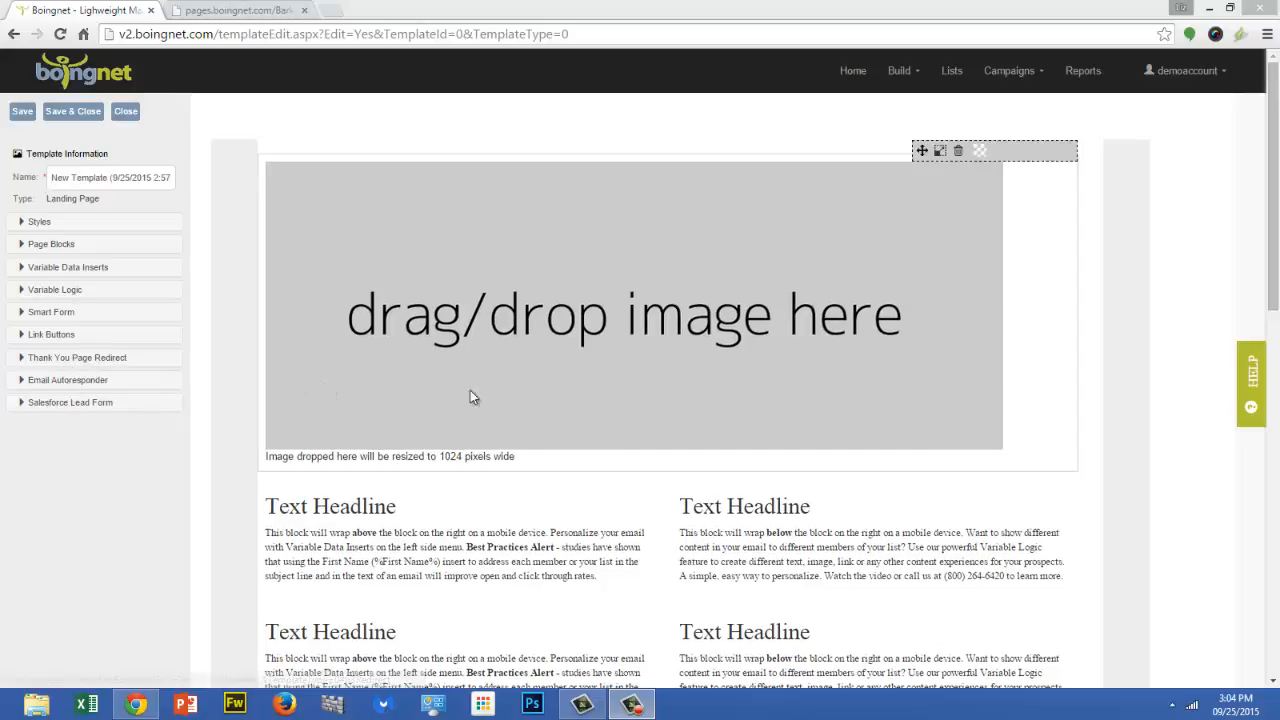
left_click(1253, 373)
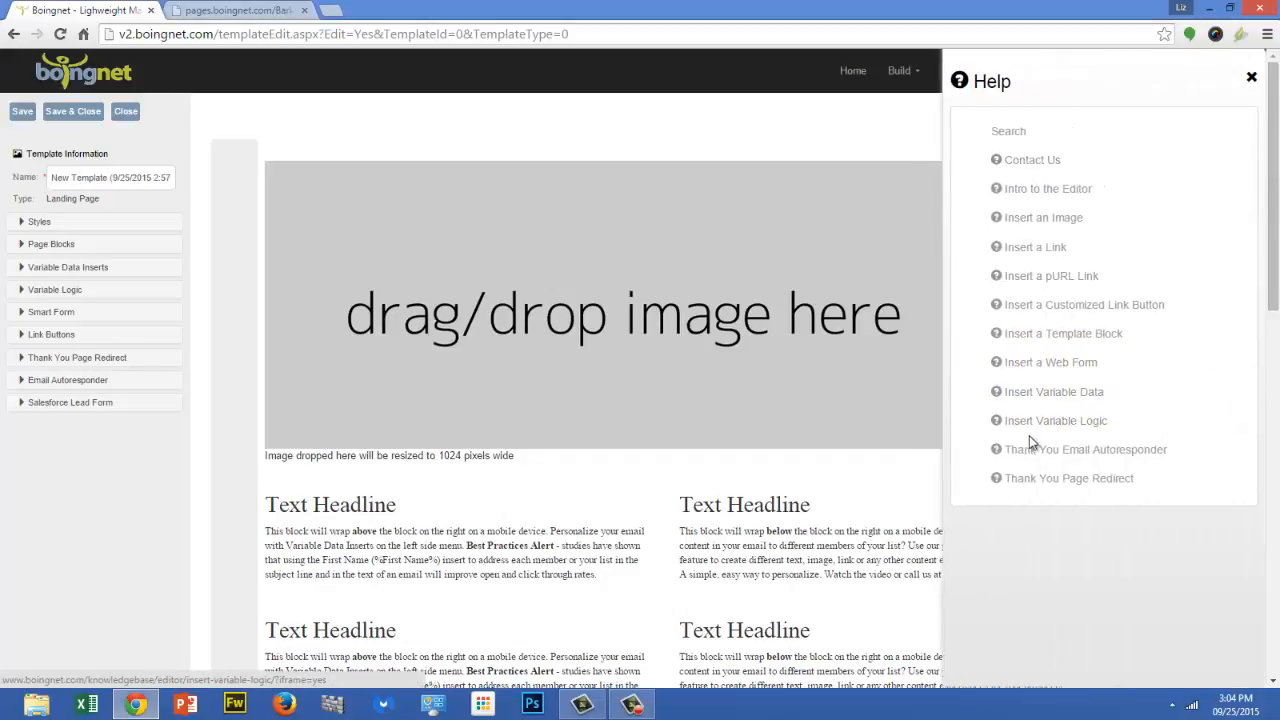
left_click(1250, 80)
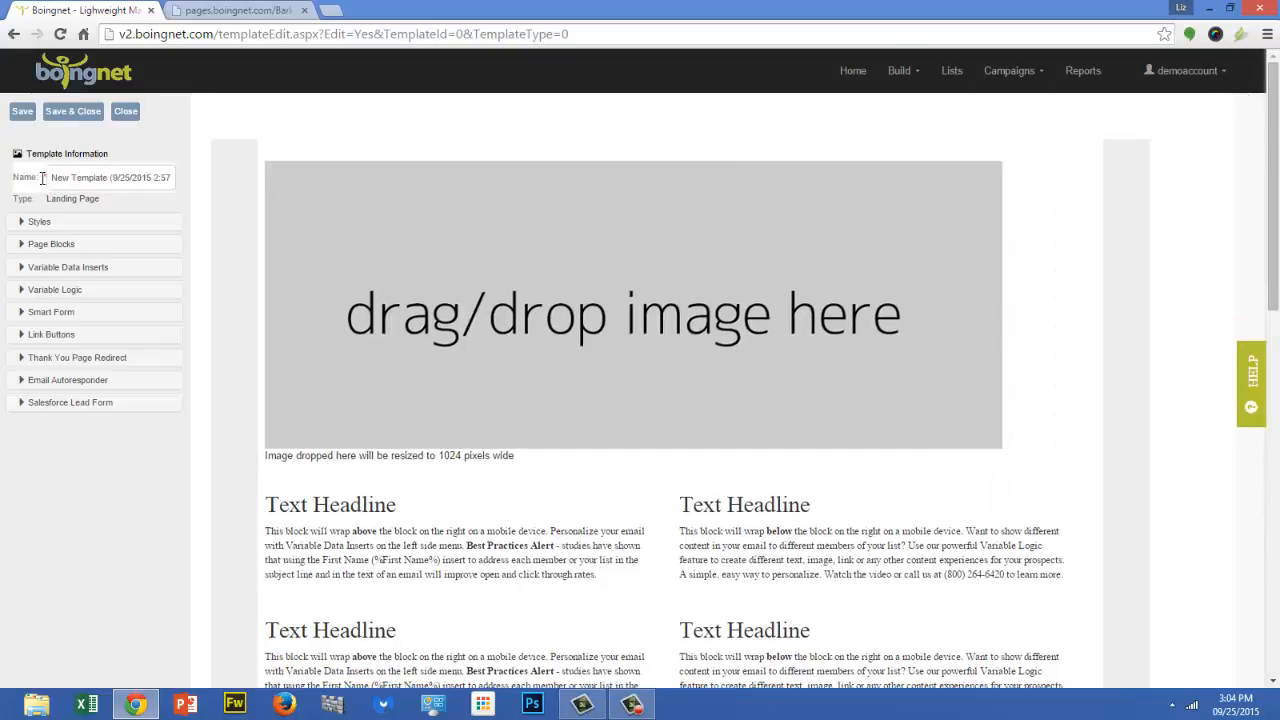
Name the landing page template MailChimp Template
left_click_drag(48, 177, 214, 176)
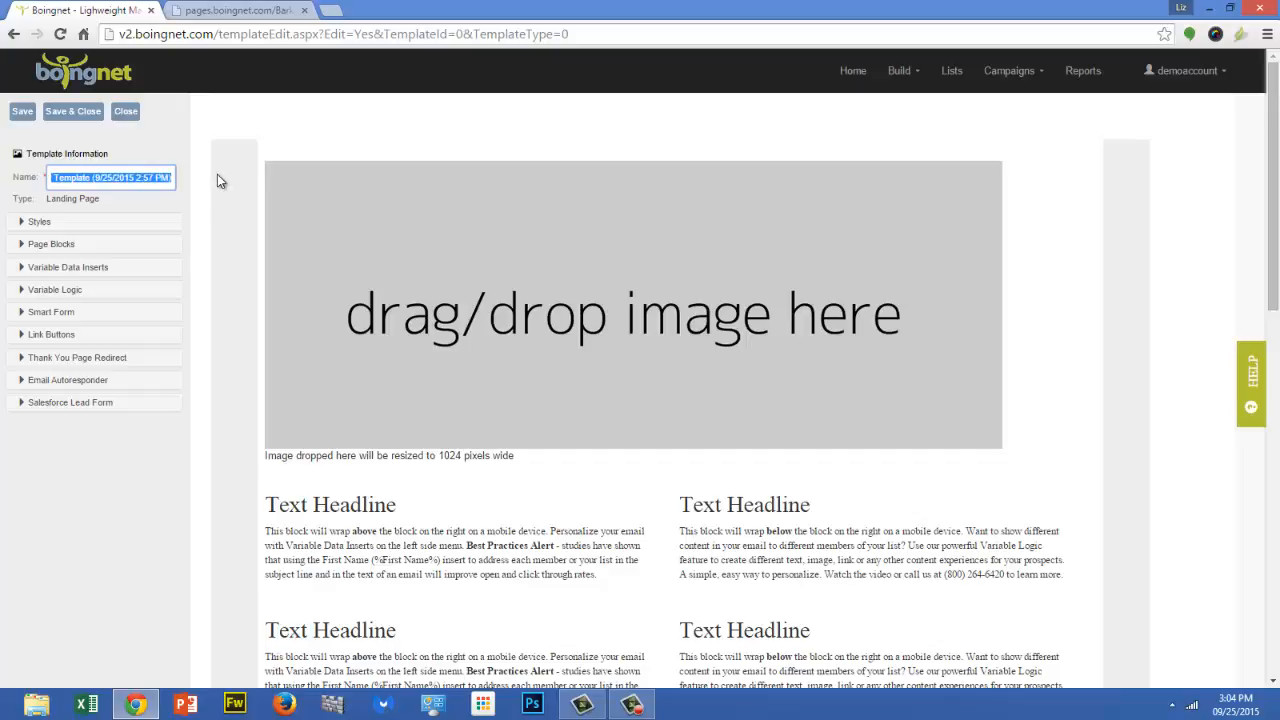
type("MailChimp Templat")
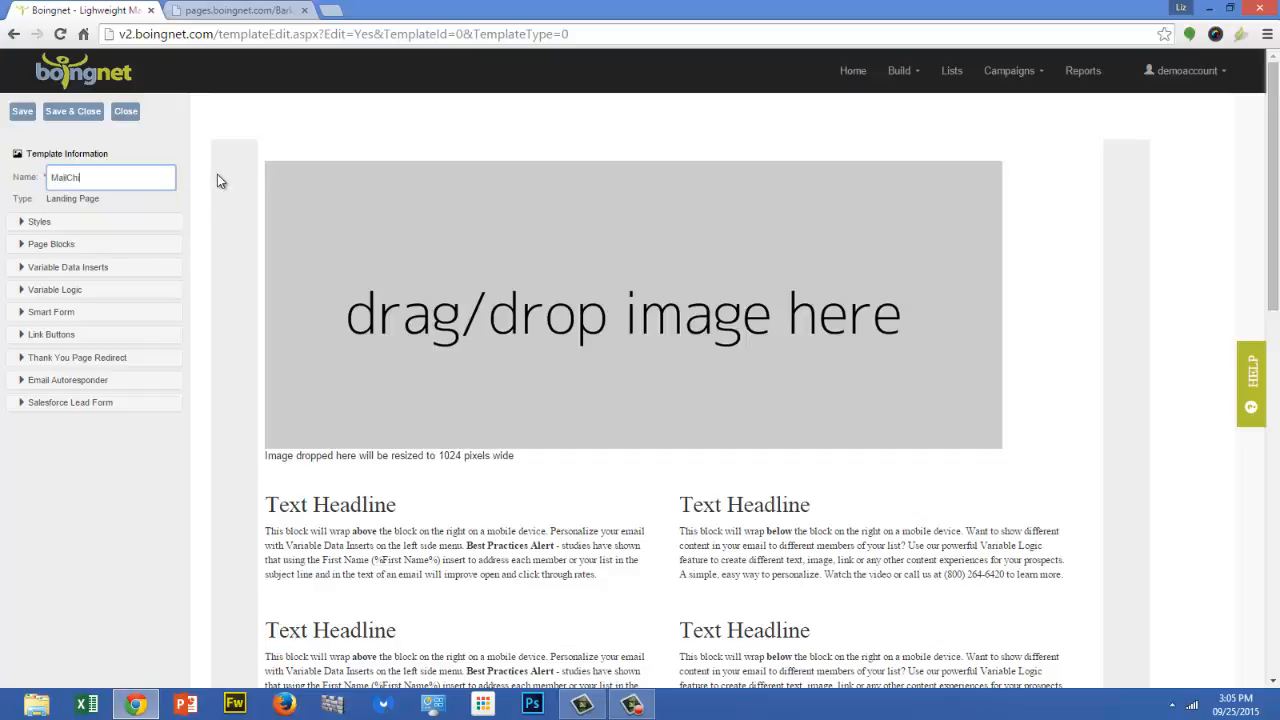
type("e")
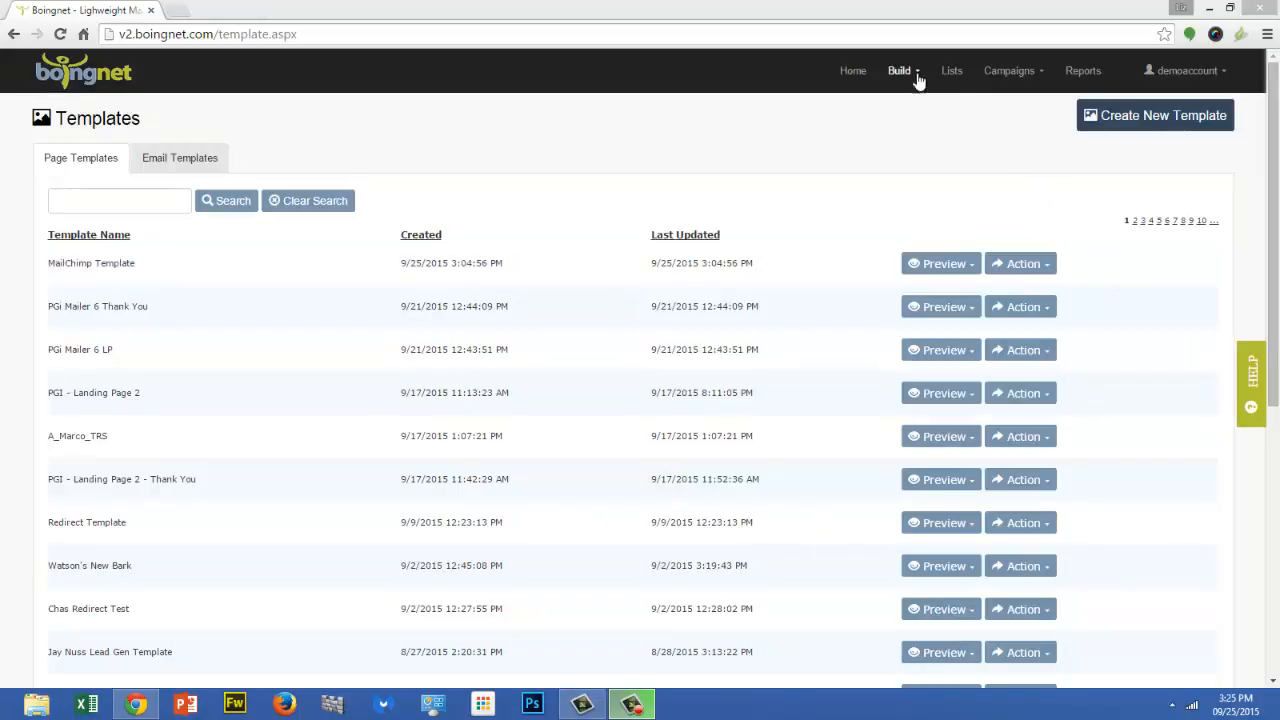
Start a new microsite and name it MailChimp Microstie
left_click(917, 78)
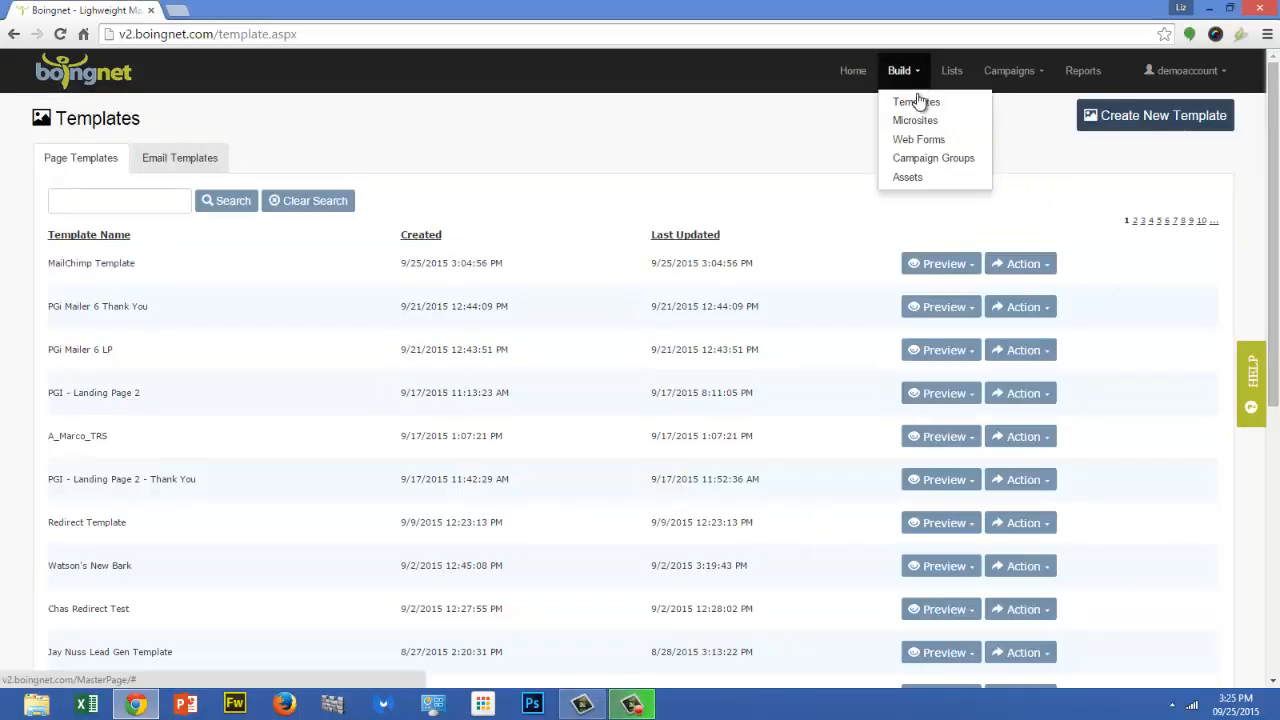
left_click(921, 124)
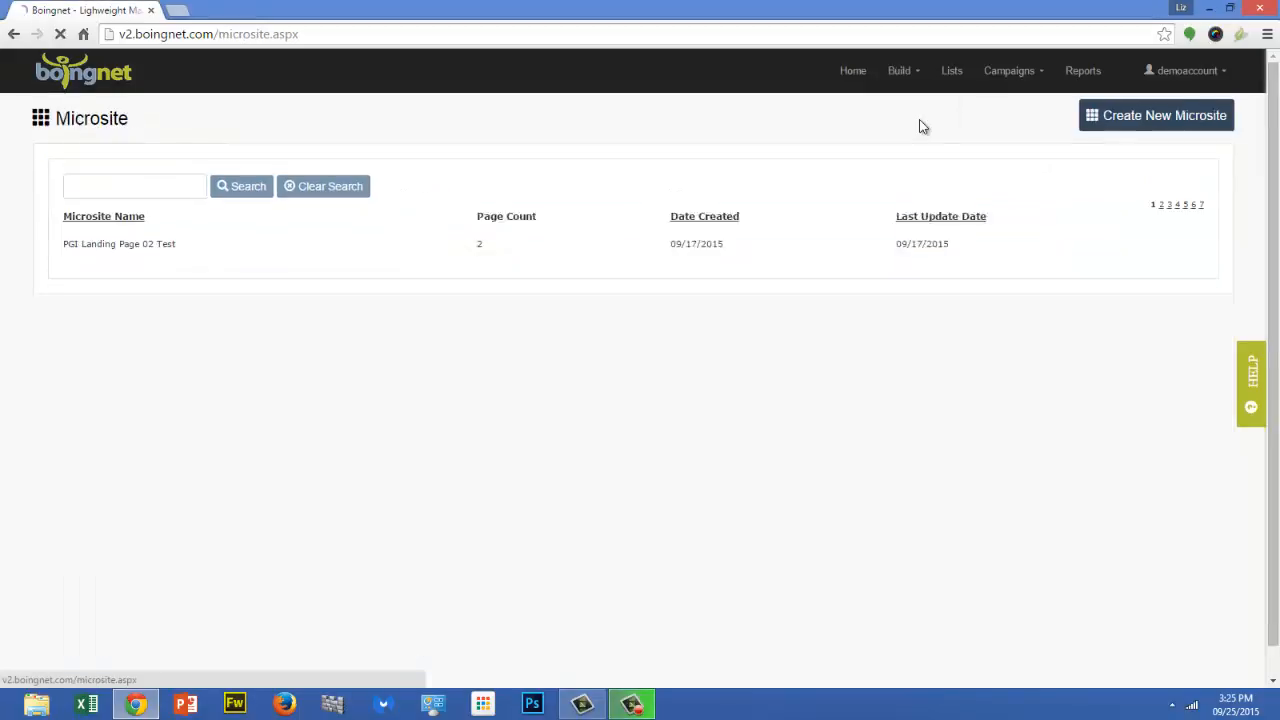
left_click(1163, 118)
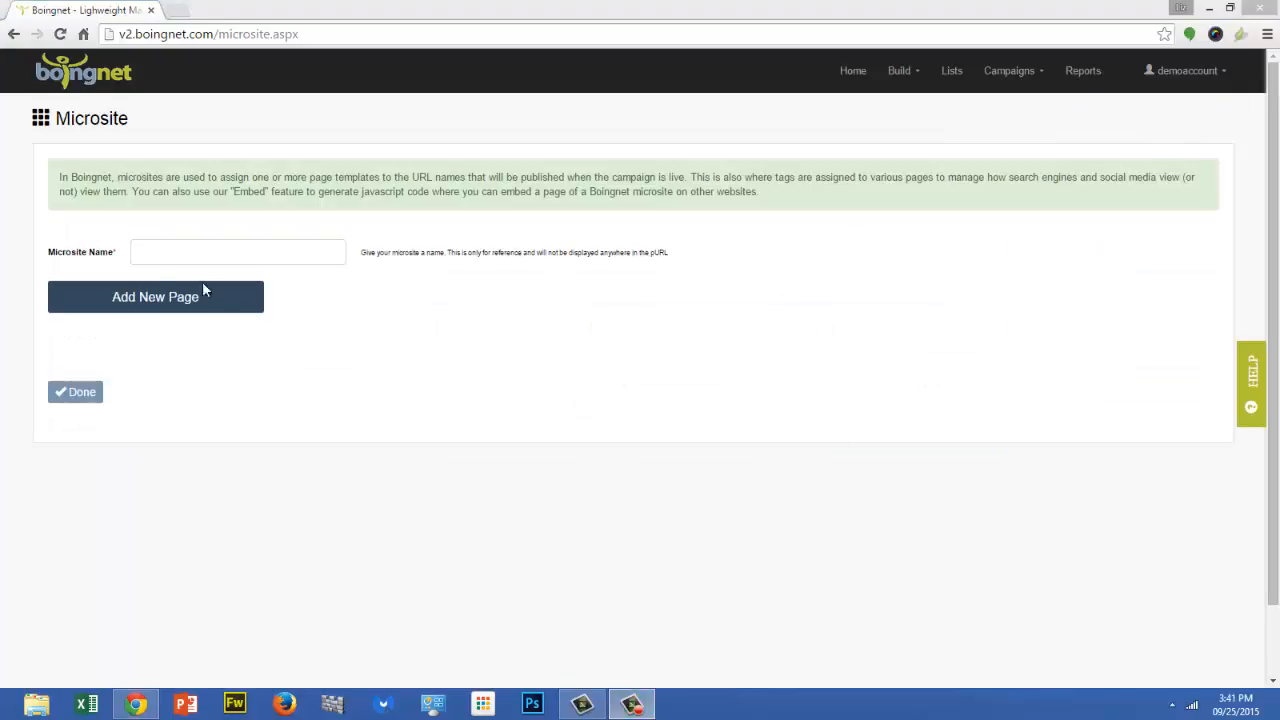
left_click(148, 254)
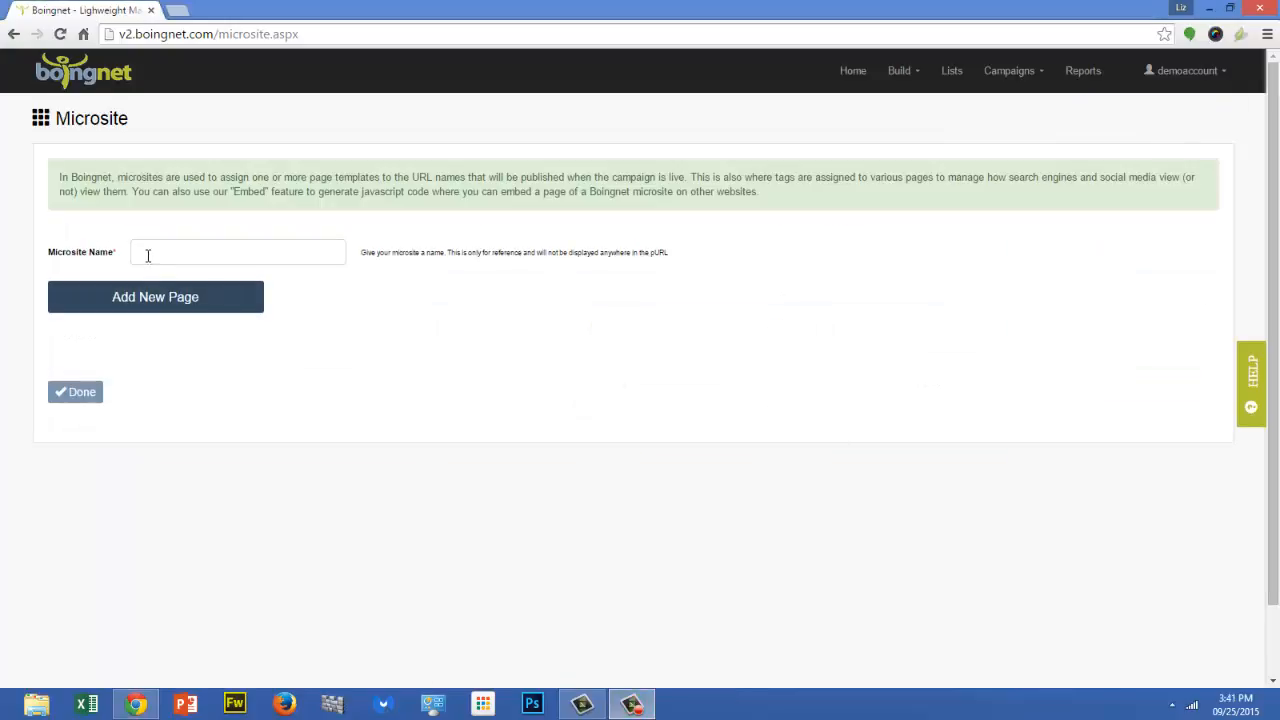
type("M")
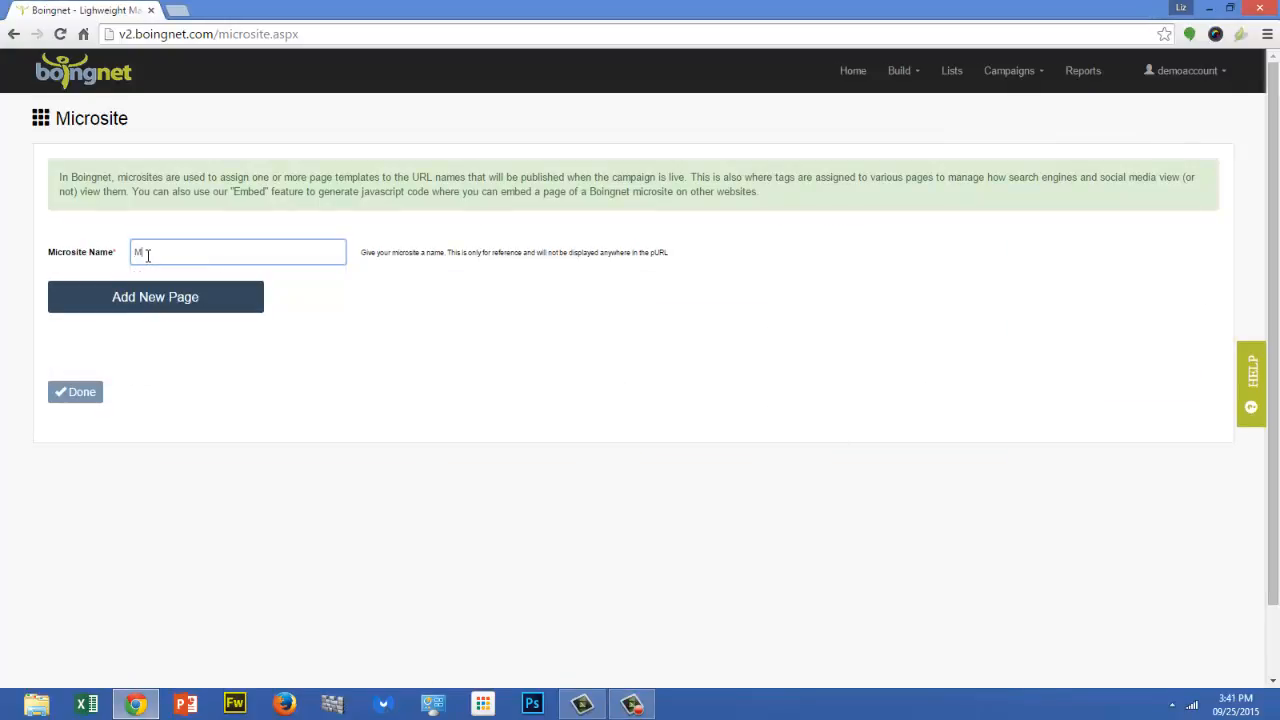
type("ailChimp Microsite")
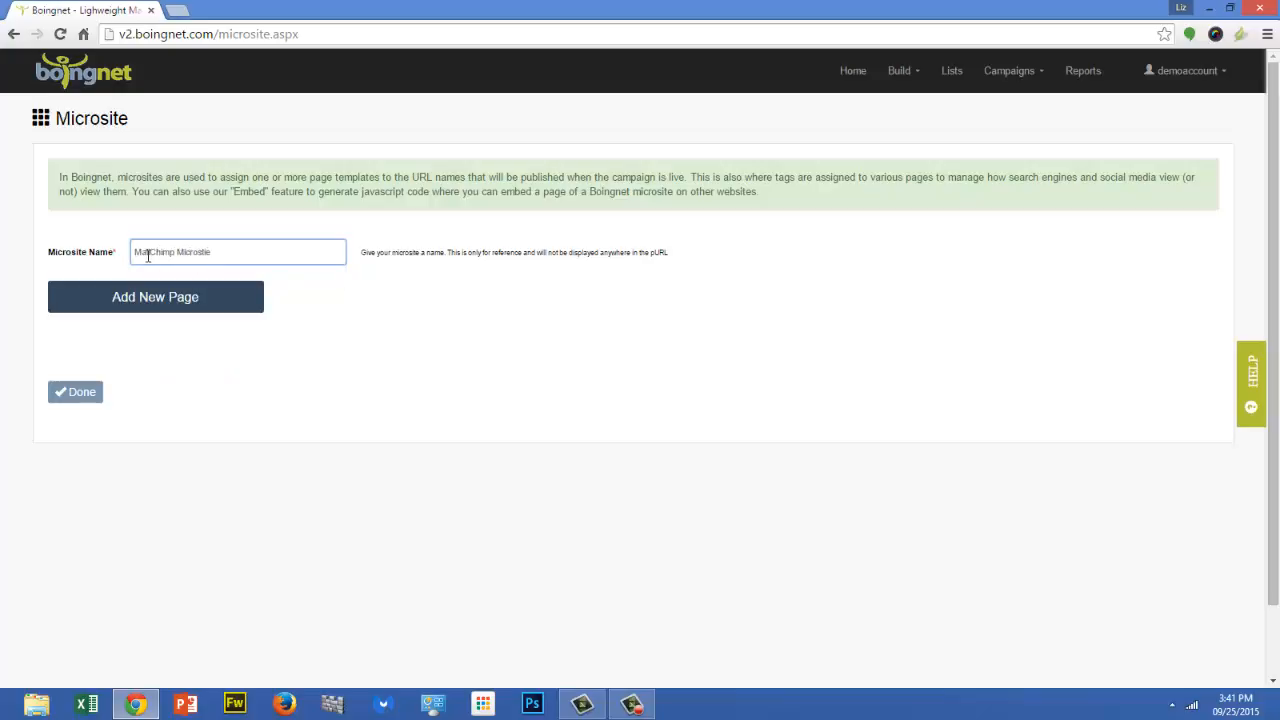
key("Tab")
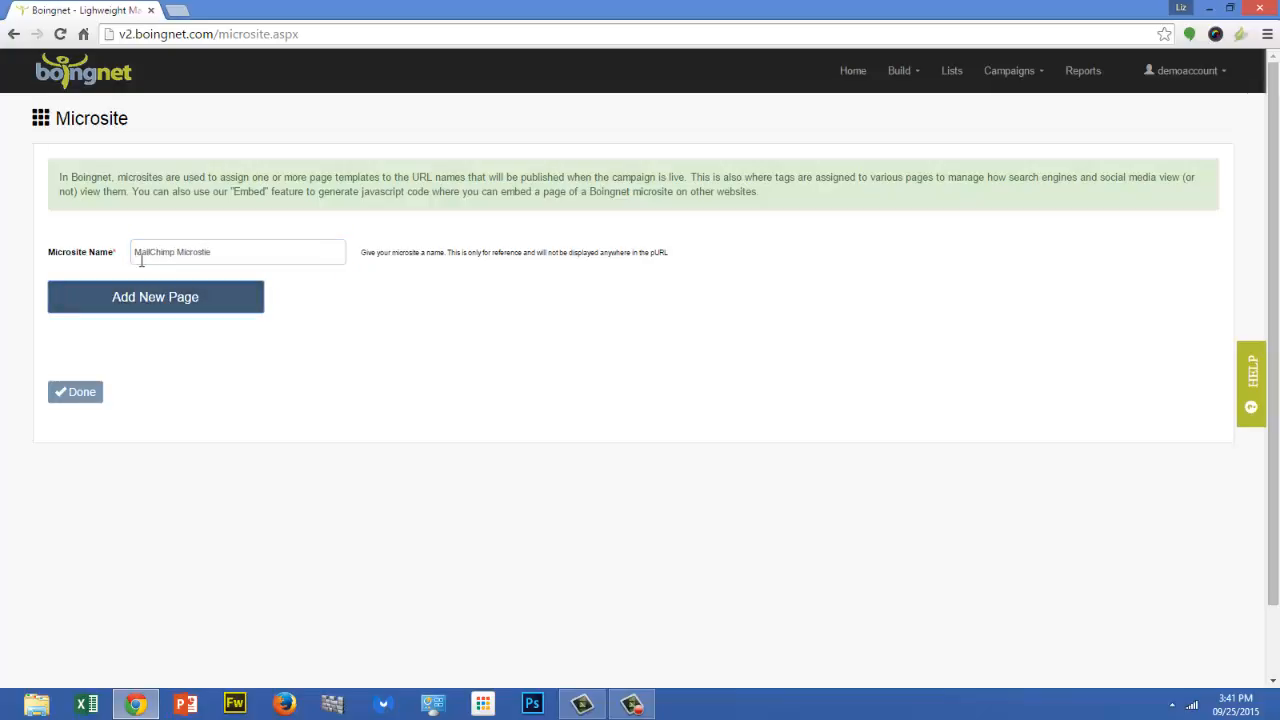
Add page 1 to the microsite with friendly URL name Home and the MailChimp Template, save it, and finish the microsite
left_click(146, 297)
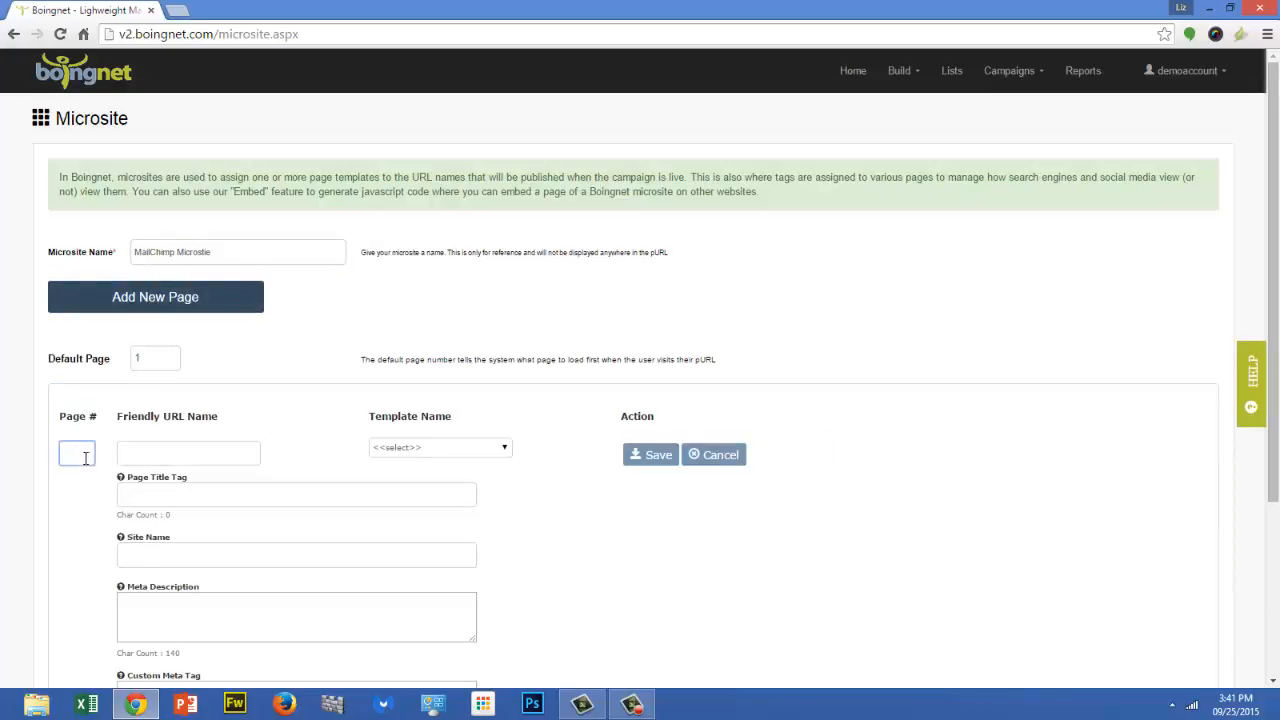
type("1")
key("Tab")
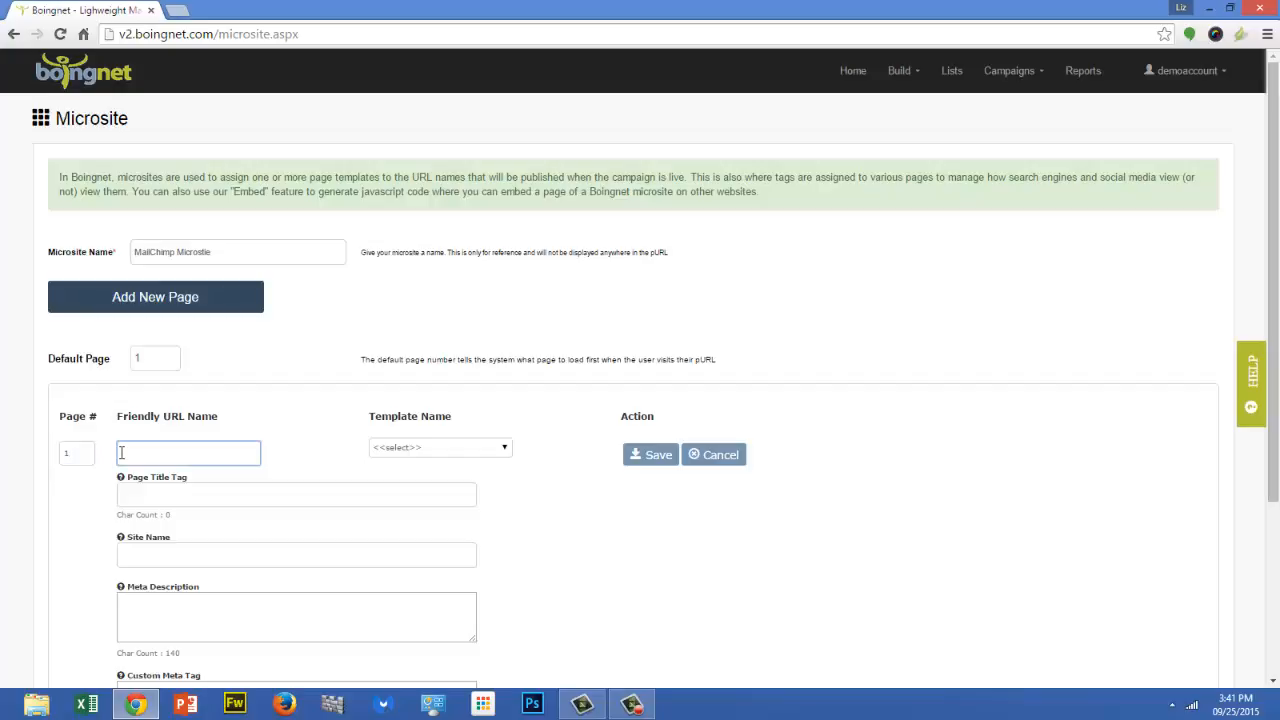
type("Home")
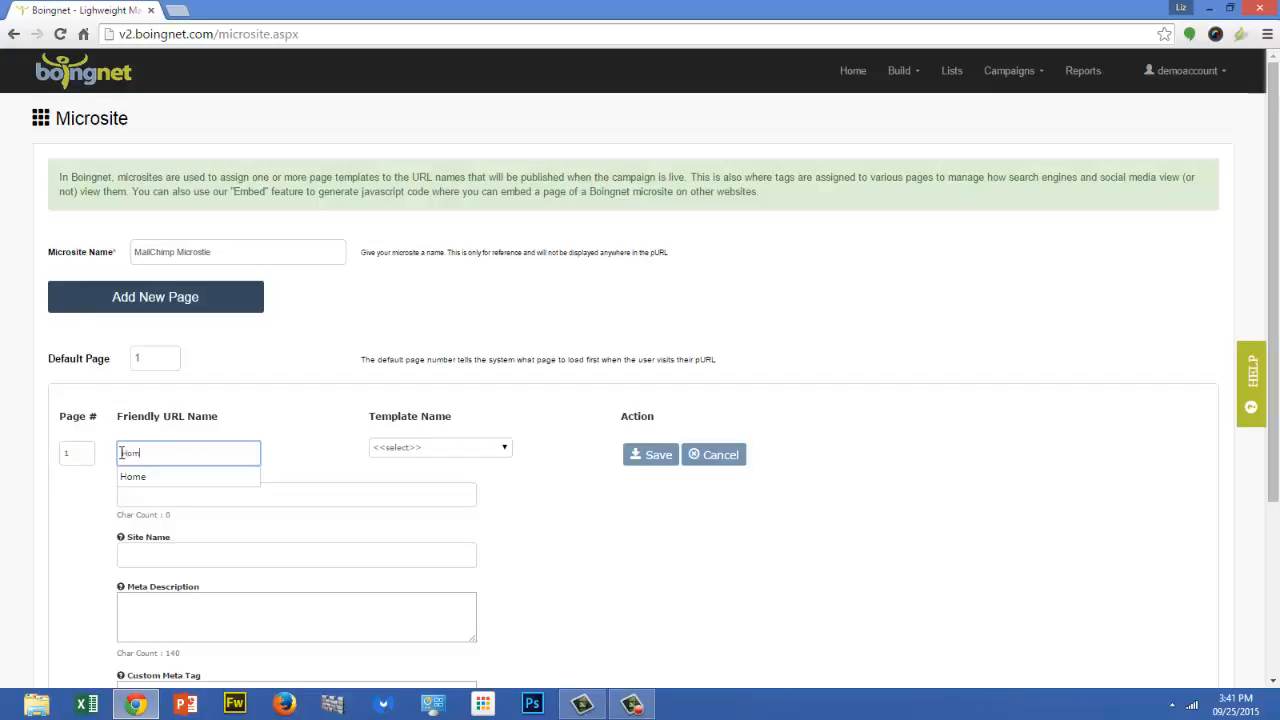
left_click(506, 448)
left_click(506, 448)
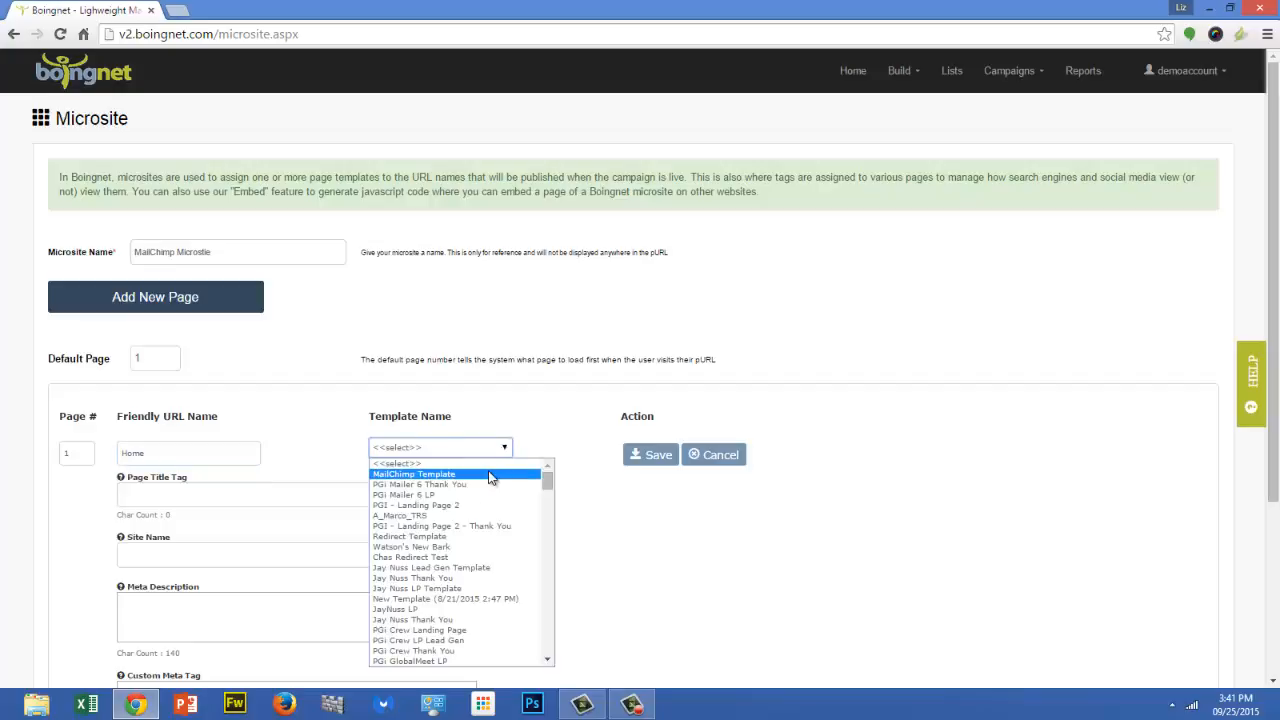
left_click(490, 469)
left_click(664, 458)
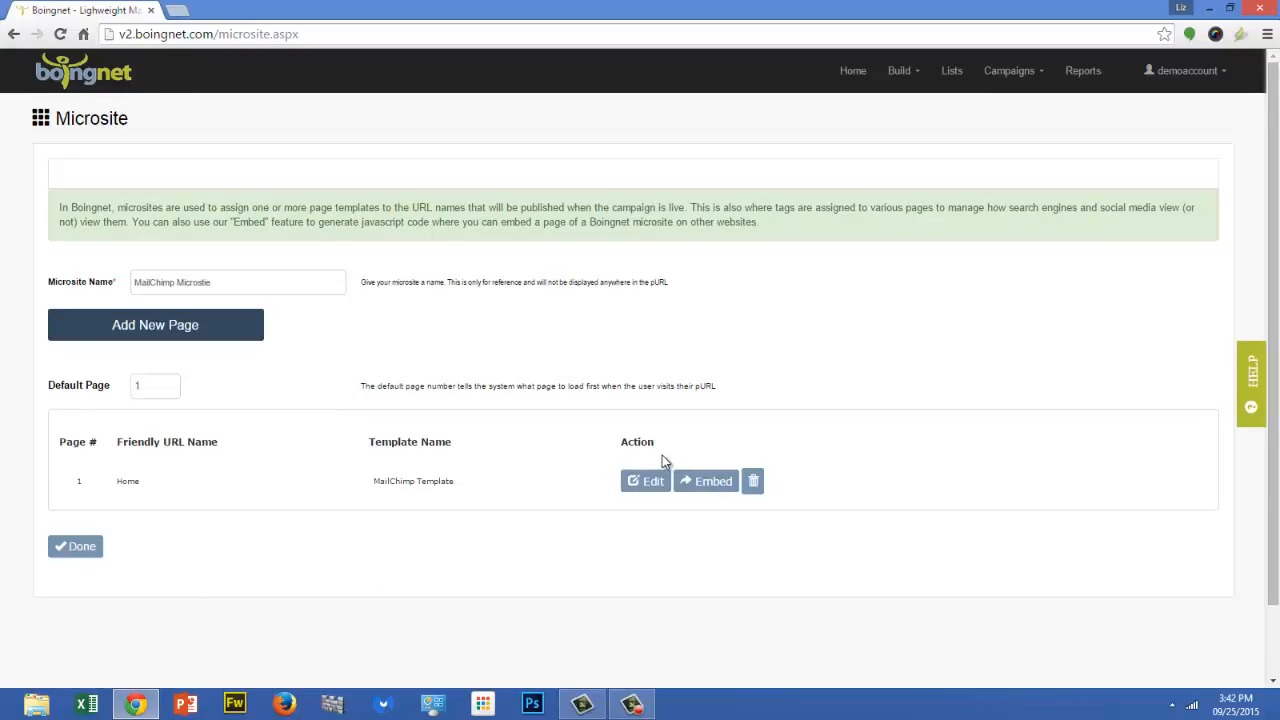
left_click(176, 326)
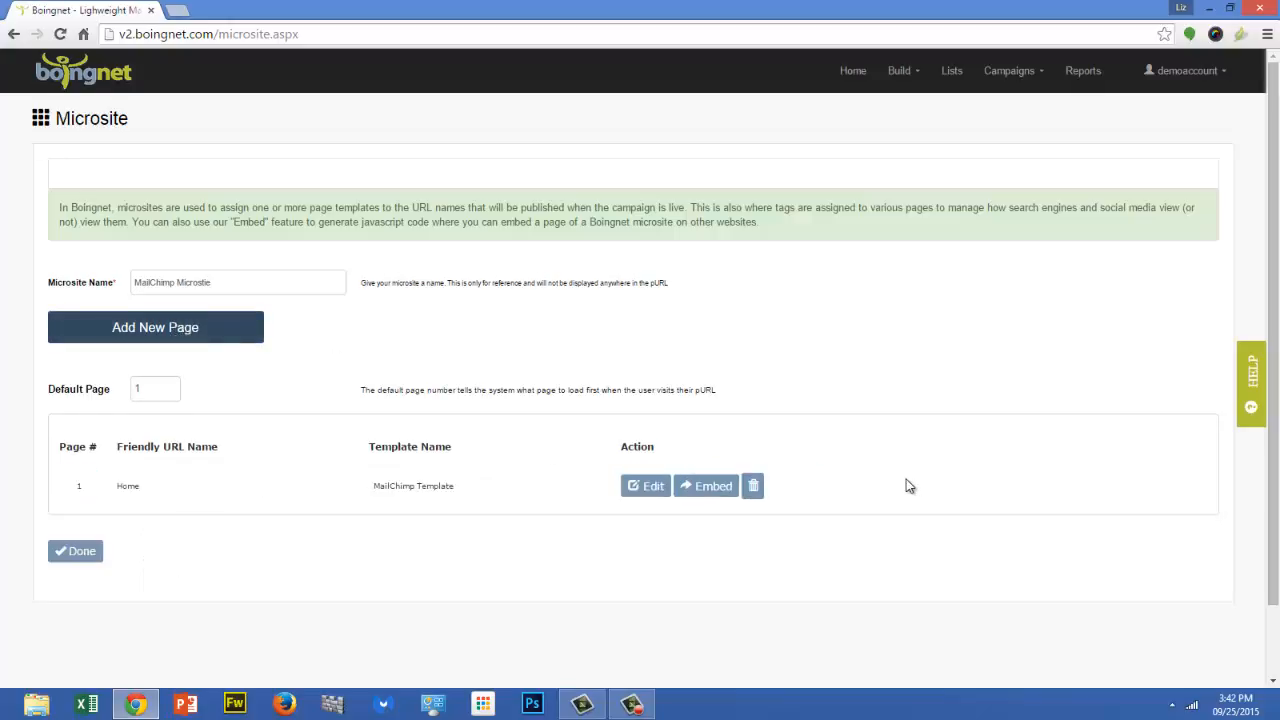
left_click(75, 551)
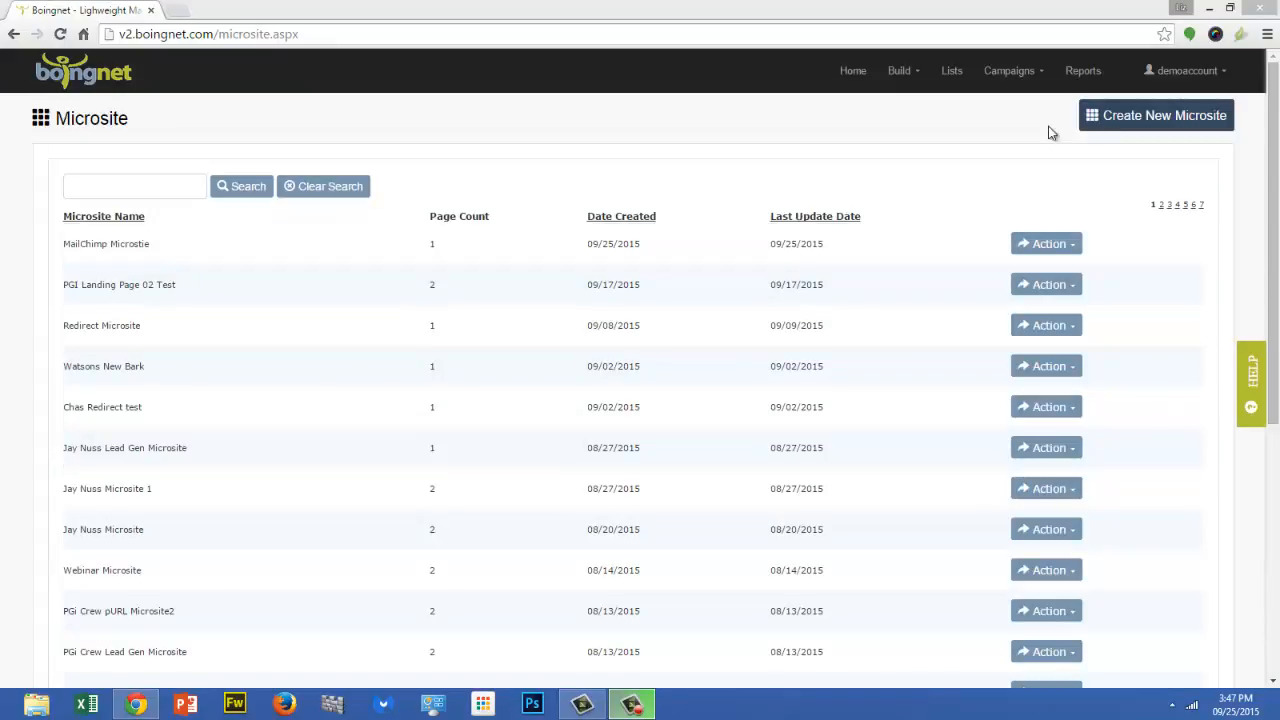
Start creating a new personalized campaign
left_click(1040, 78)
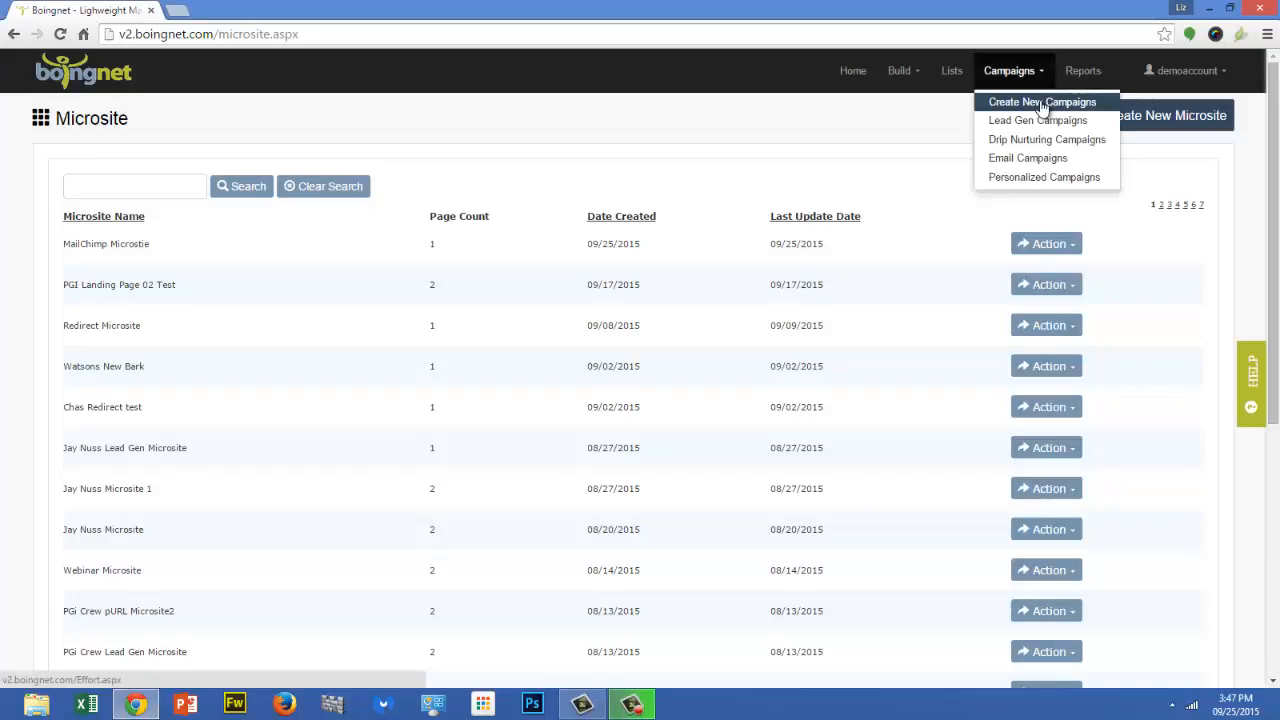
left_click(1042, 104)
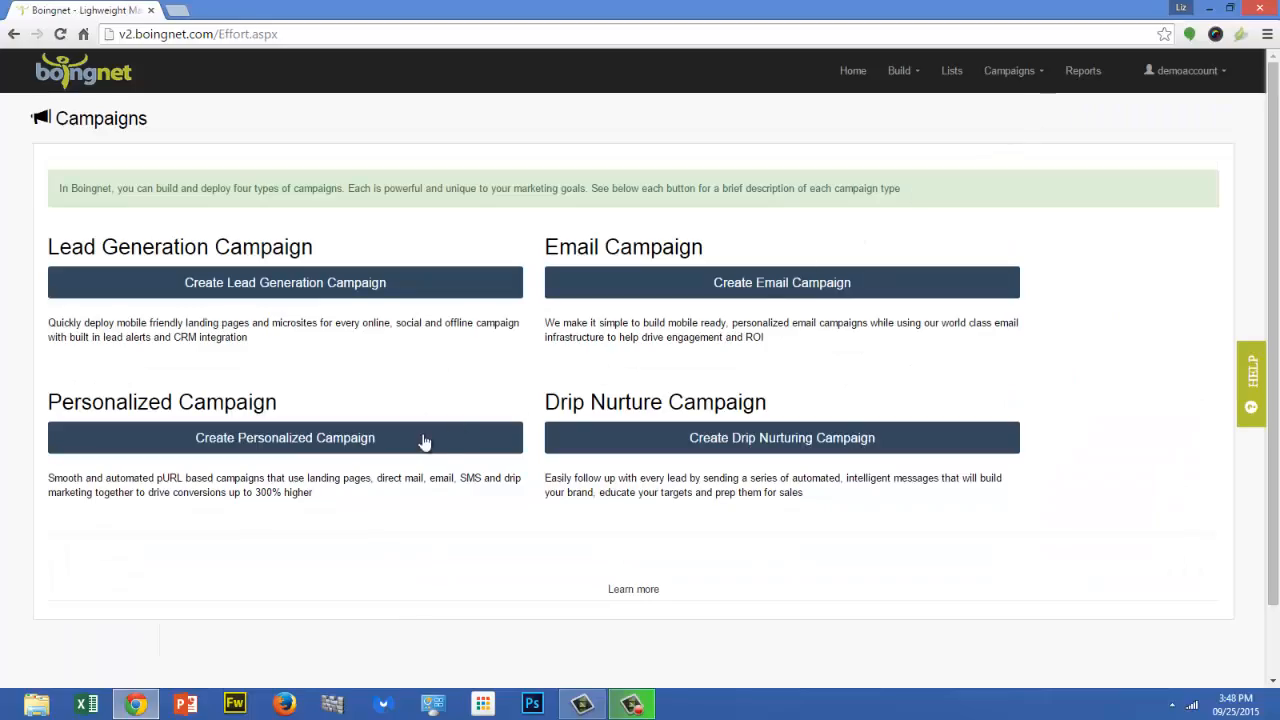
left_click(335, 440)
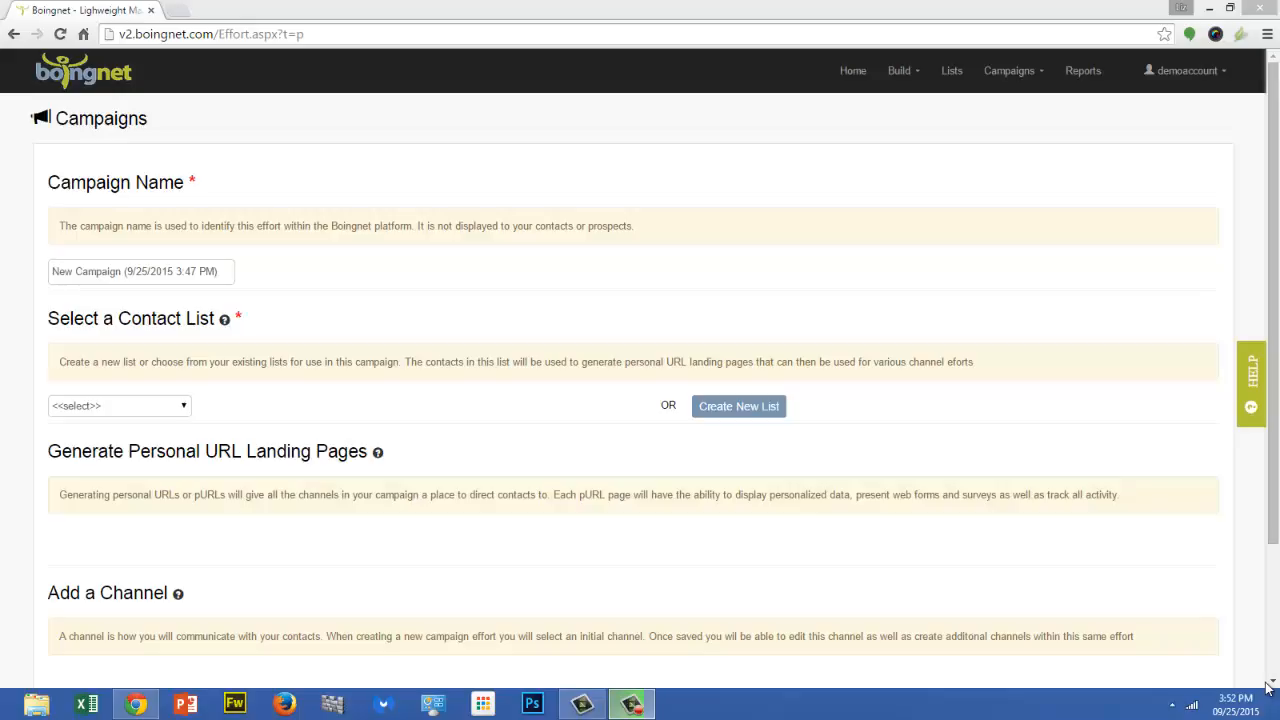
Name the campaign MailChimp Campaign
left_click(230, 270)
left_click_drag(230, 270, 52, 274)
key("BackSpace")
type("MailChi")
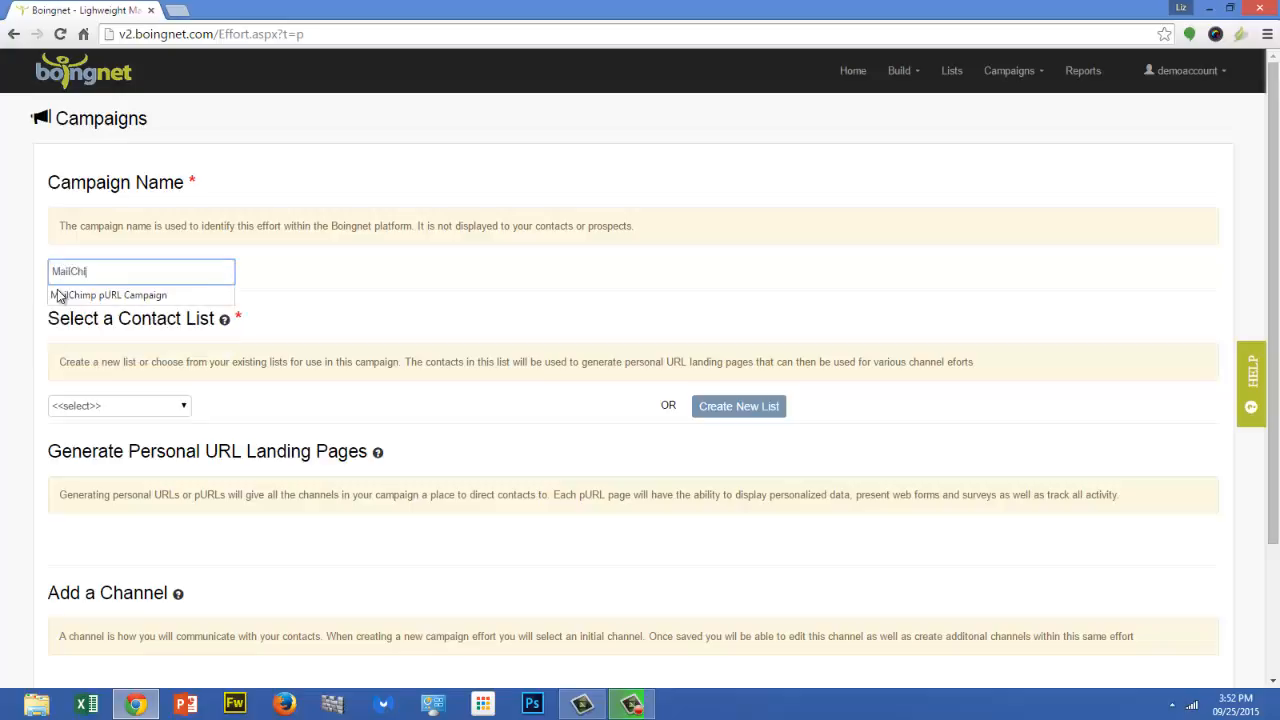
type("mp Campaign")
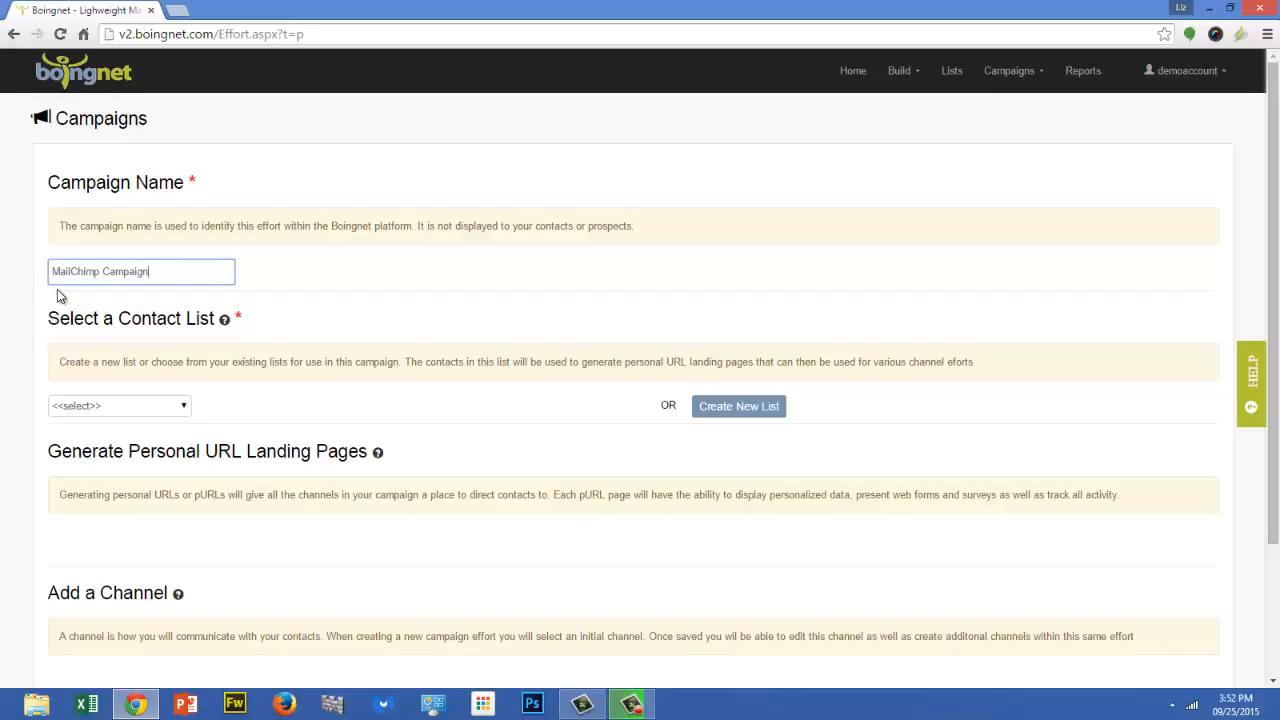
left_click(310, 338)
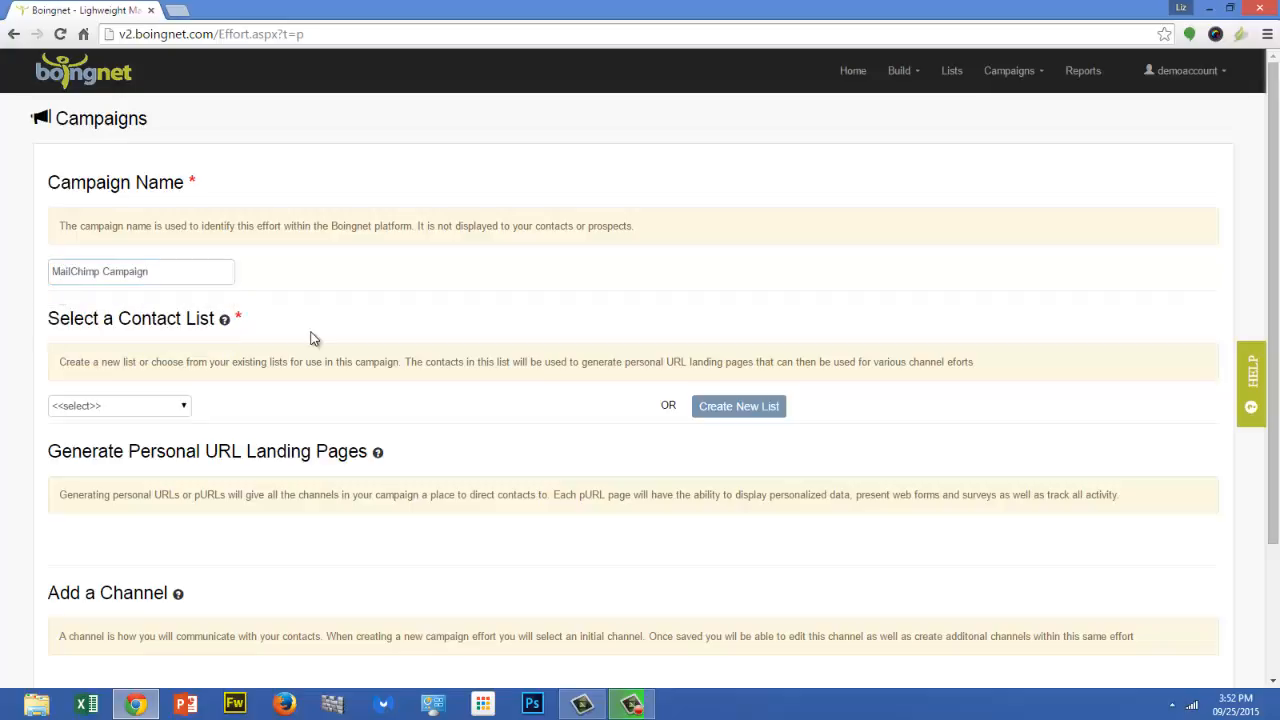
Choose MailChimp List (MailChimp) as the campaign's contact list and begin generating its personal URLs
left_click(186, 406)
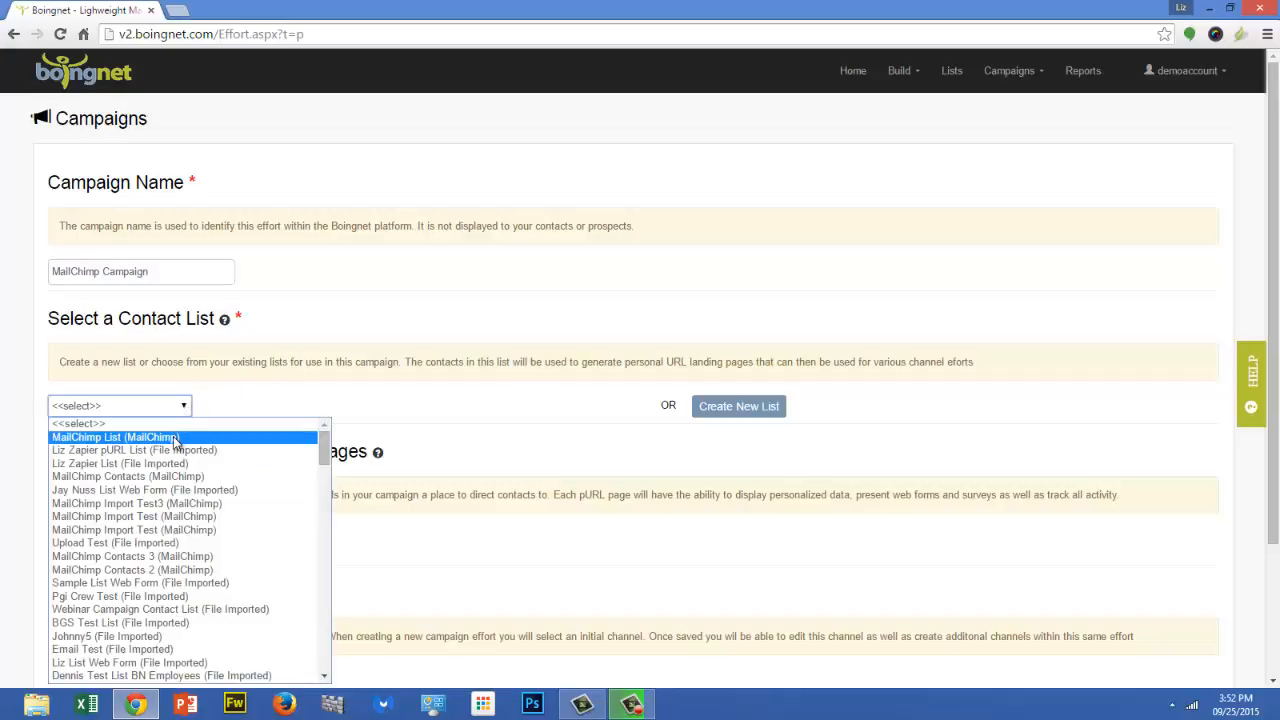
left_click(175, 438)
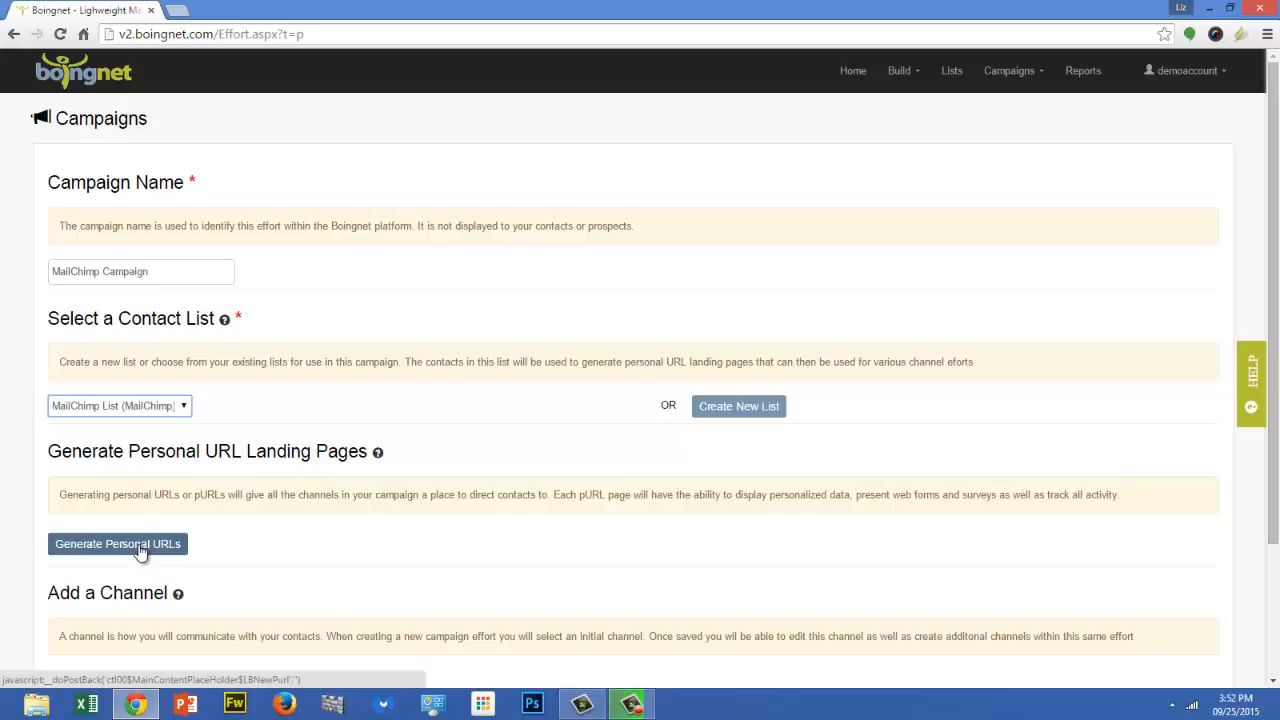
left_click(140, 546)
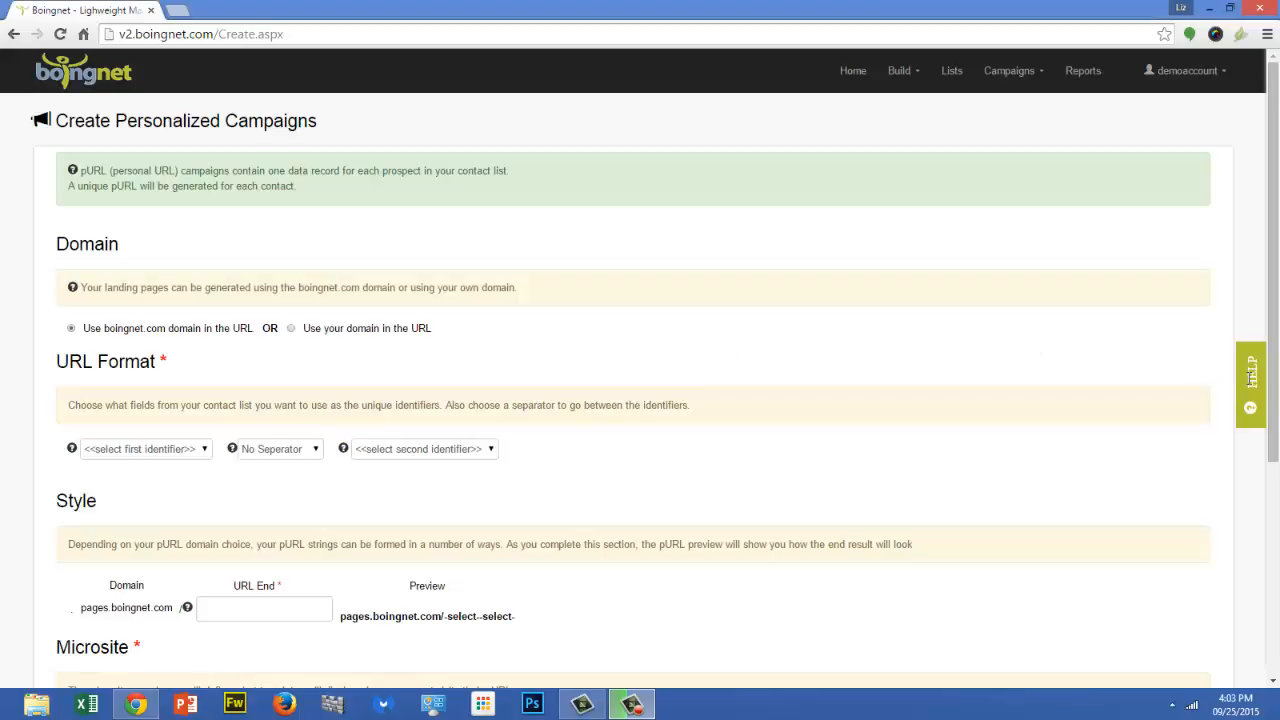
Check the help topics for pointing a custom domain to Boingnet and close the help
left_click(1250, 380)
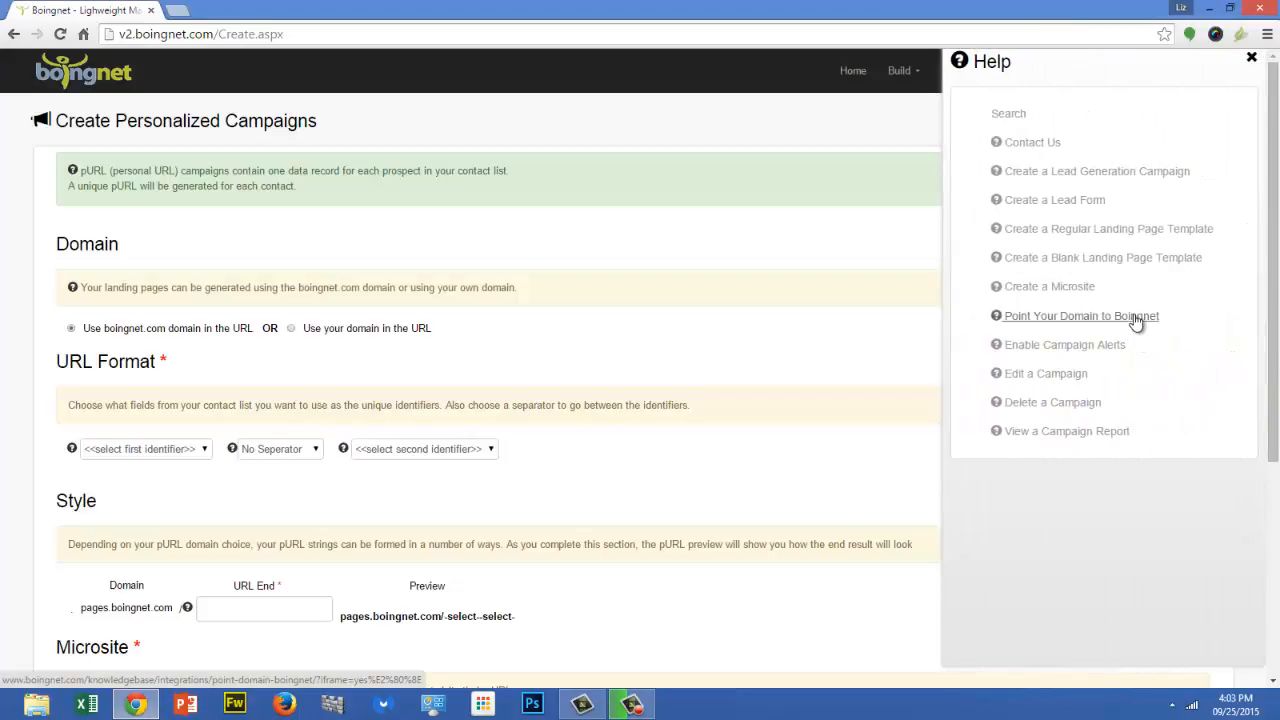
left_click(1250, 58)
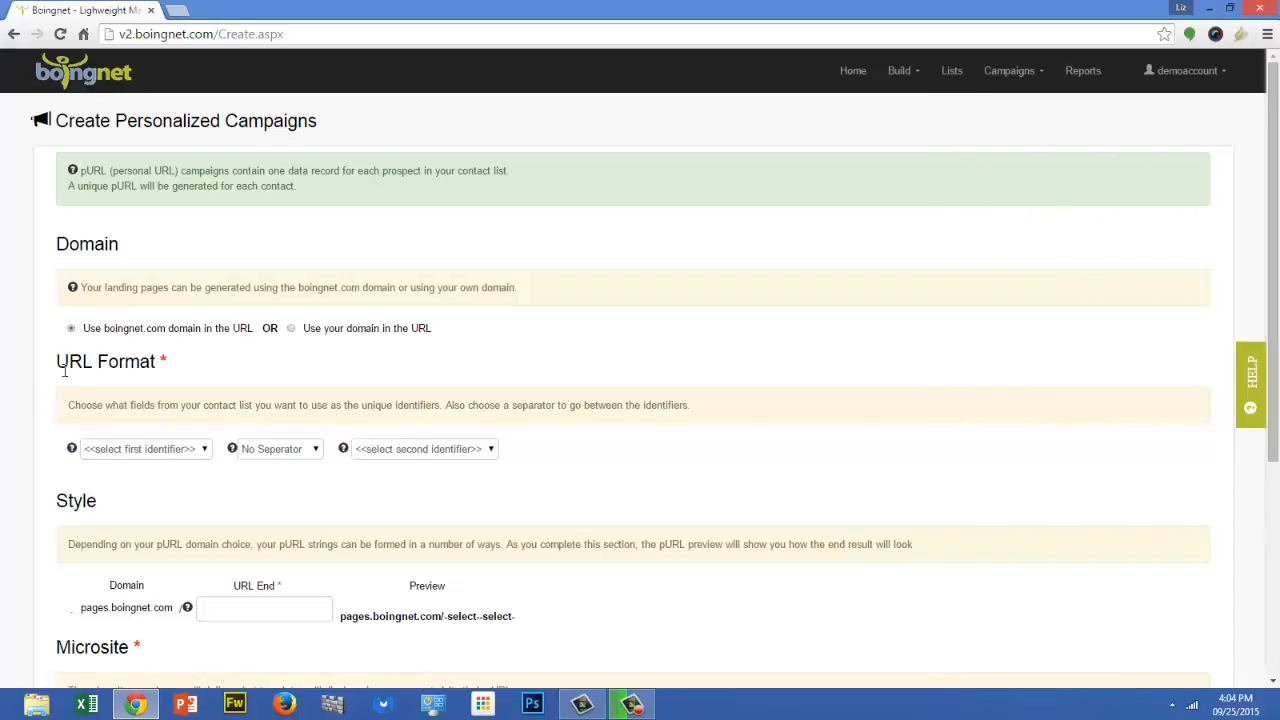
Build the personal URL format from FirstName and LastName, and set the URL end to Mailer1
left_click(207, 458)
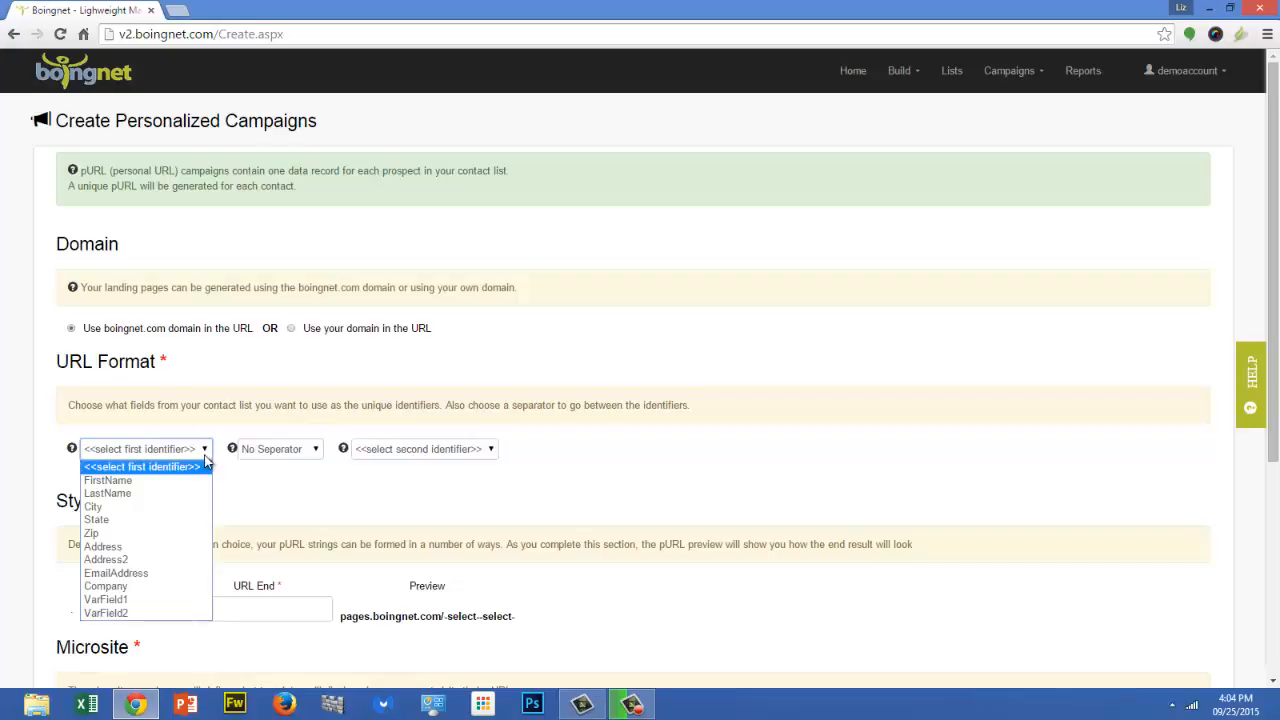
left_click(185, 479)
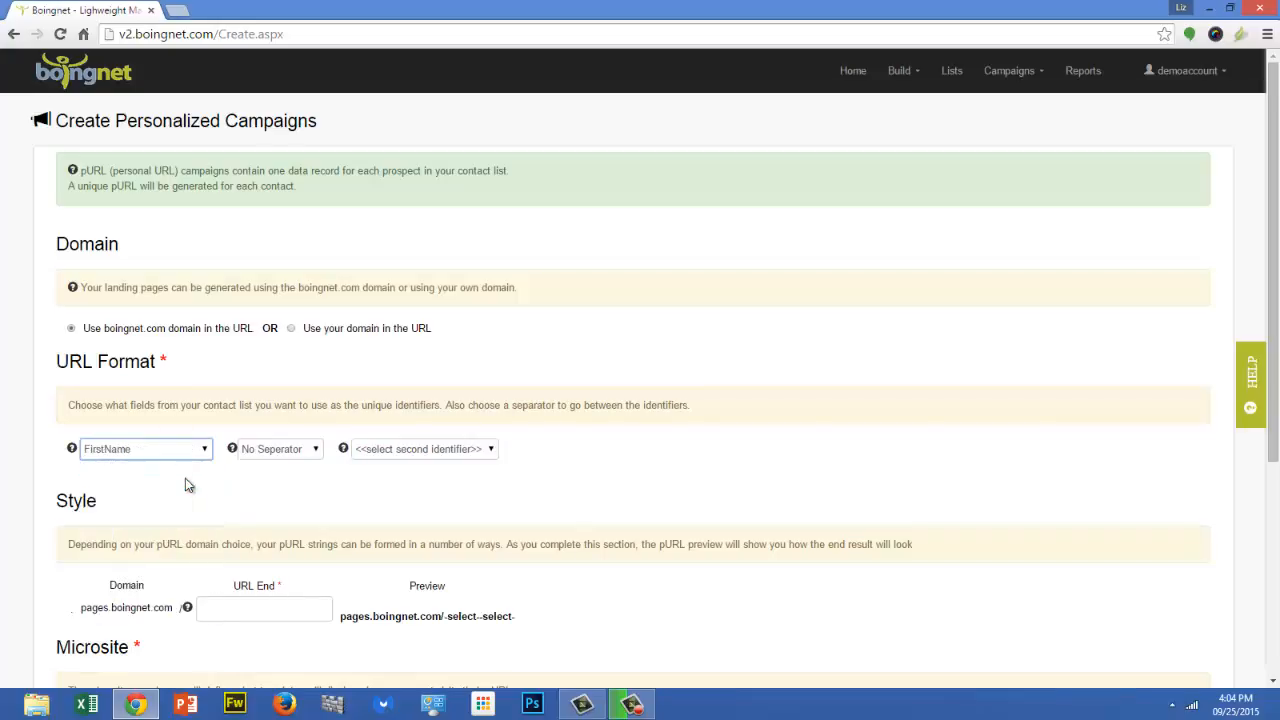
left_click(492, 450)
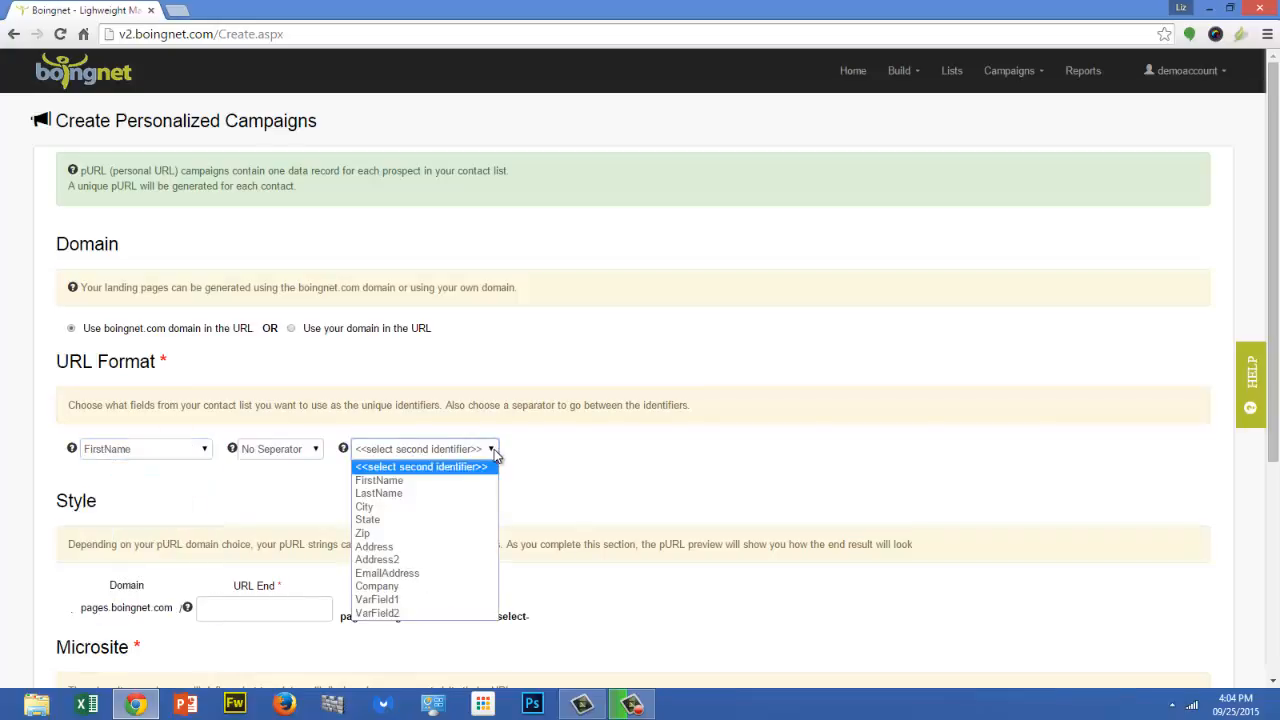
left_click(455, 494)
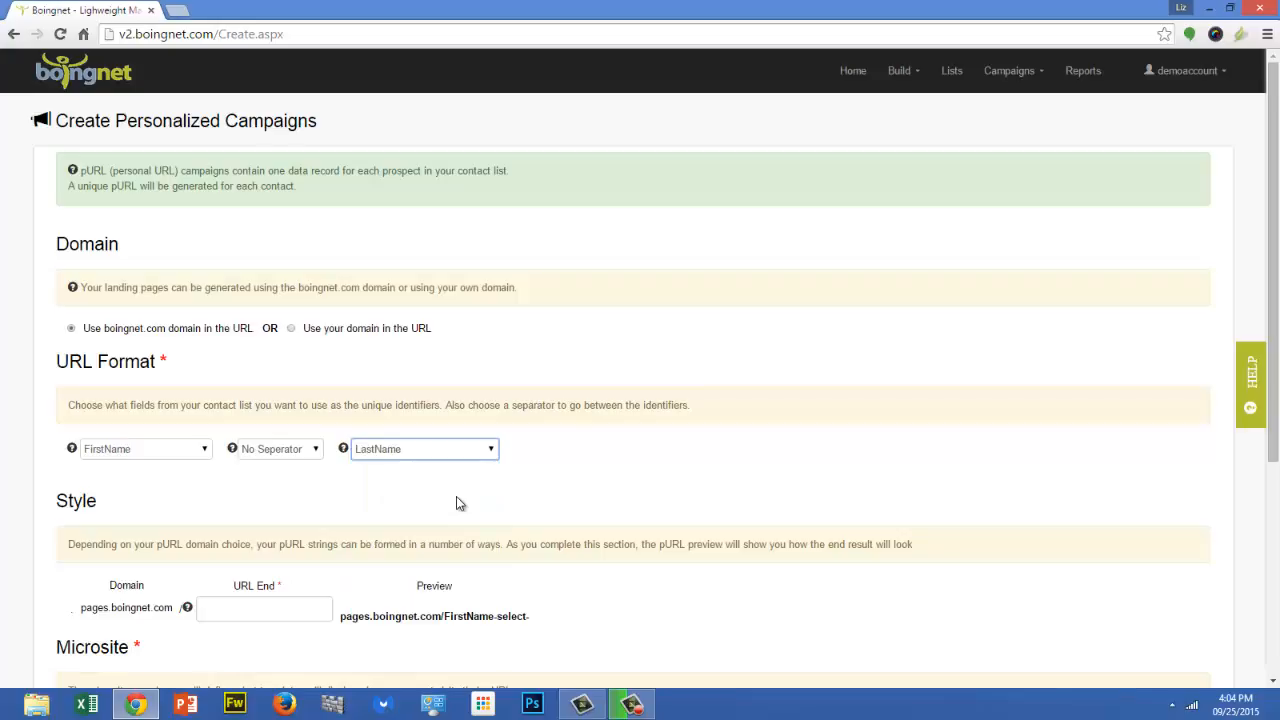
left_click(223, 611)
type("Mailer1")
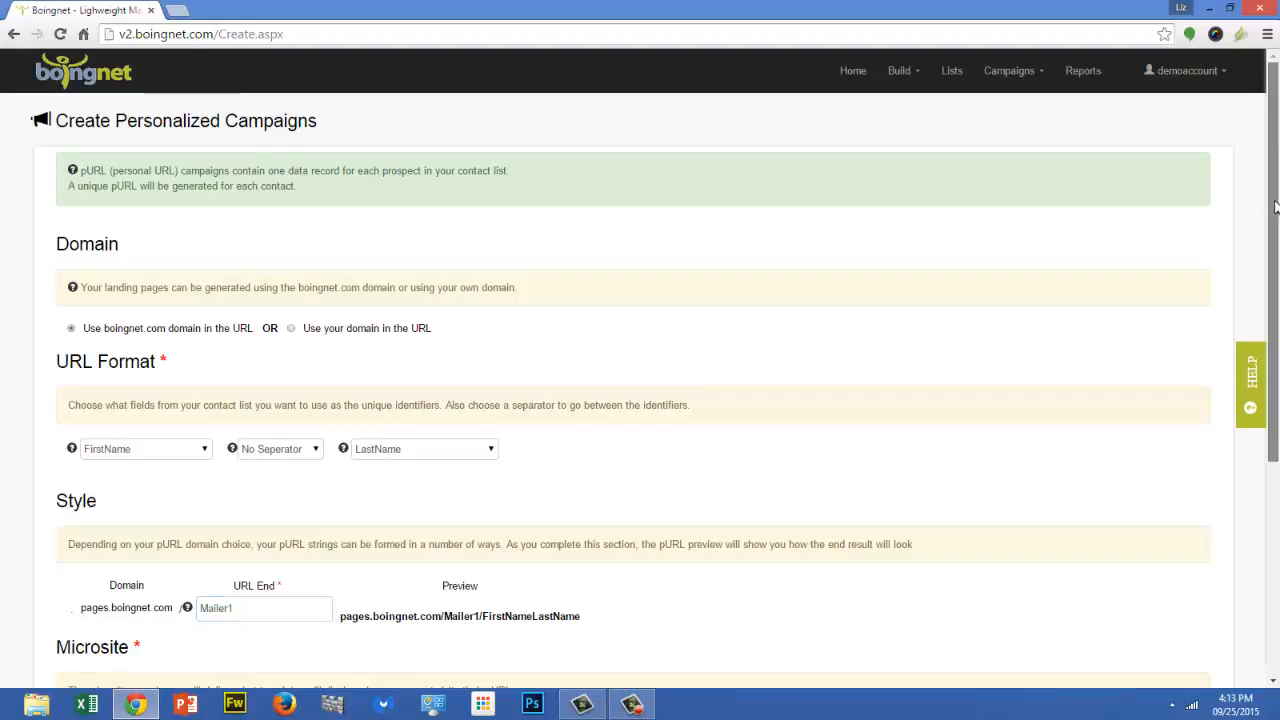
Assign the MailChimp Microstie microsite to the campaign and proceed to the details confirmation
left_click_drag(1275, 205, 1275, 406)
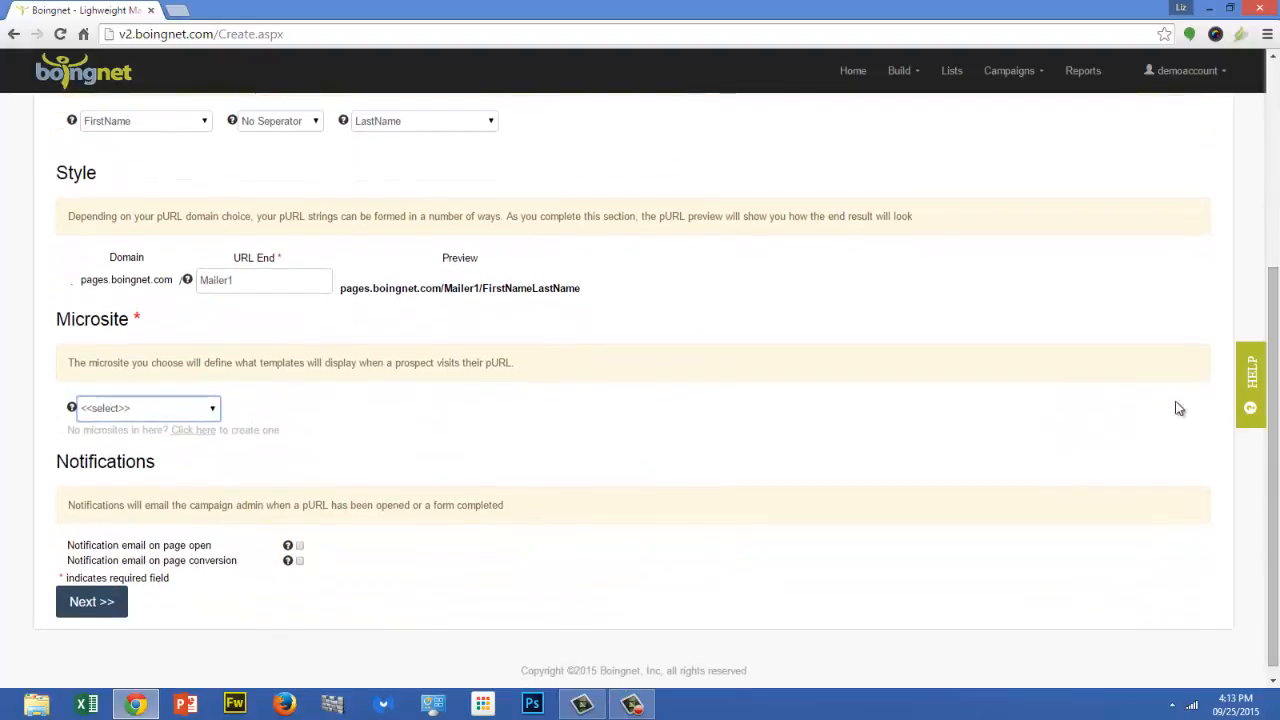
left_click(216, 407)
left_click(213, 152)
left_click(100, 604)
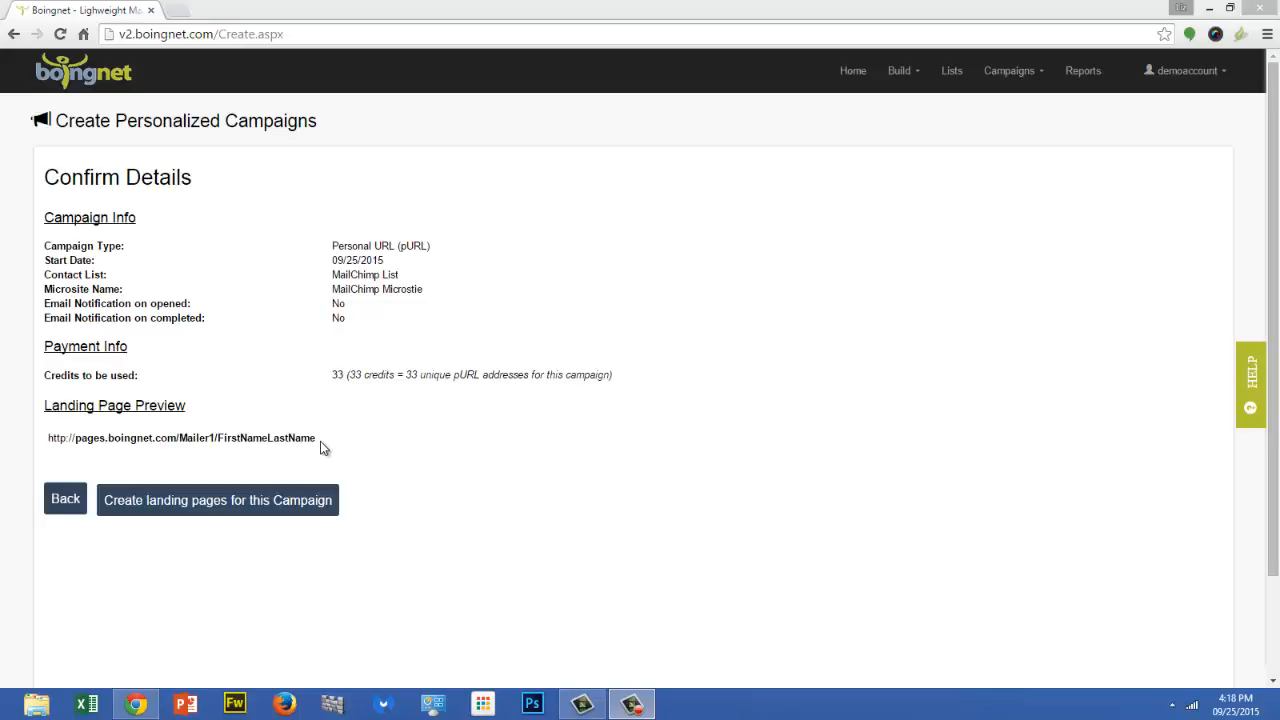
Create the landing pages for the MailChimp campaign and download its contact data with the personal URLs
left_click(236, 503)
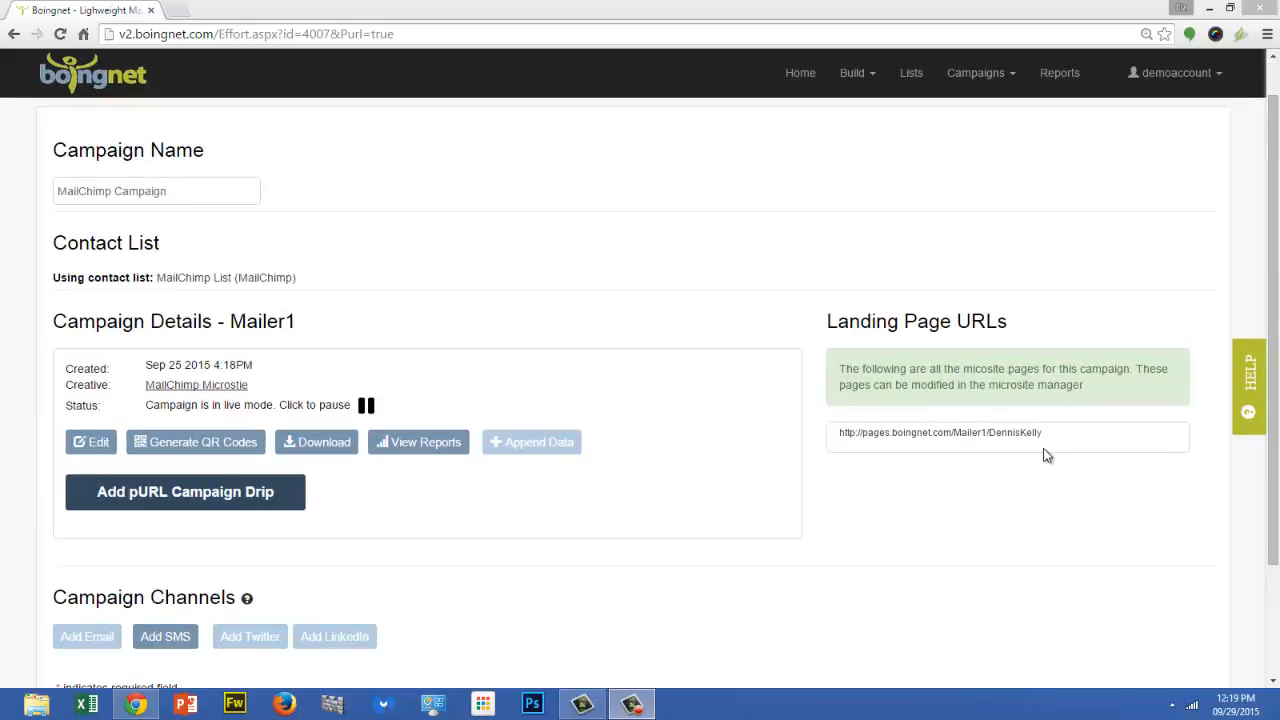
left_click(333, 450)
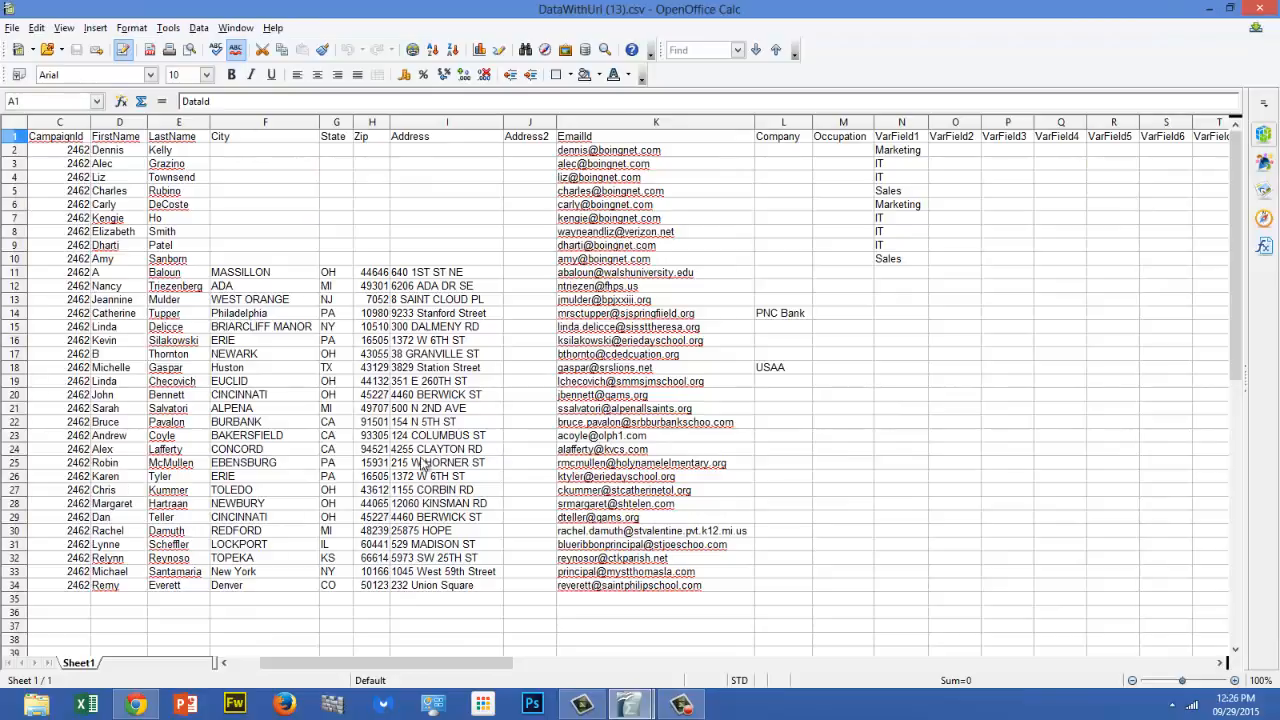
Examine the pURL column in the downloaded DataWithUrl (13).csv spreadsheet and switch back to the campaign page in Chrome
left_click_drag(340, 664, 855, 660)
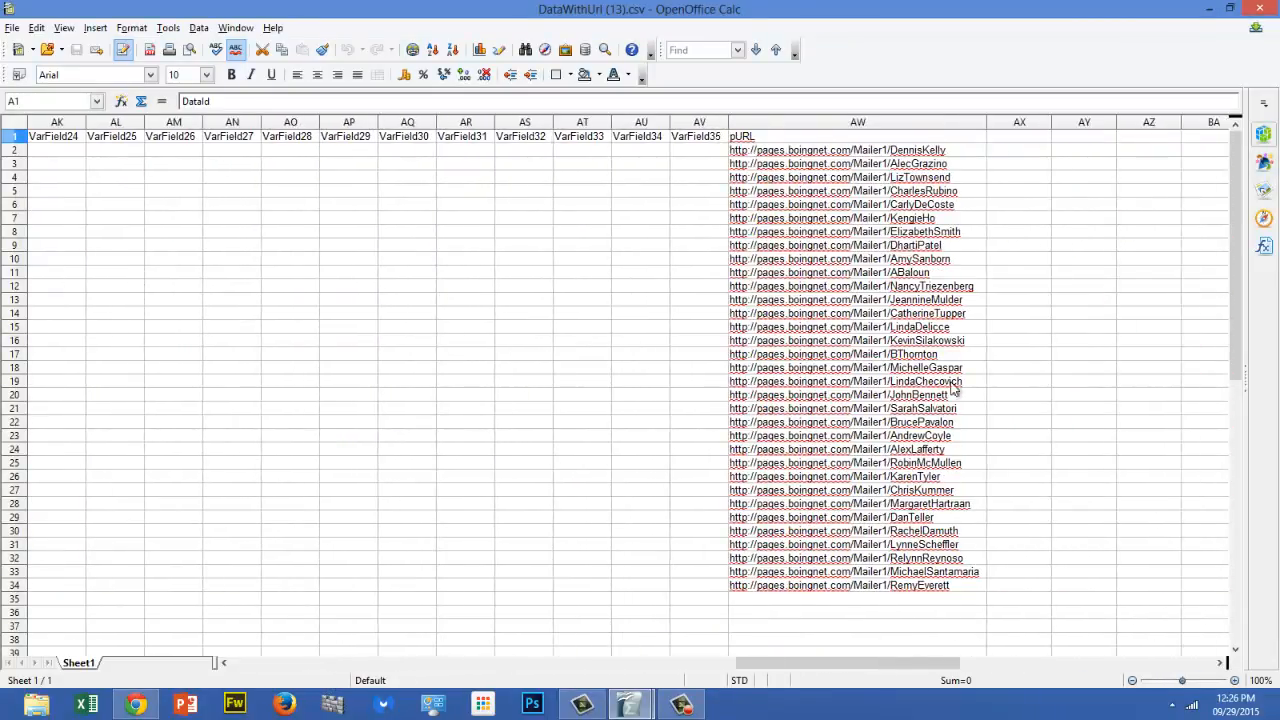
key("alt+Tab")
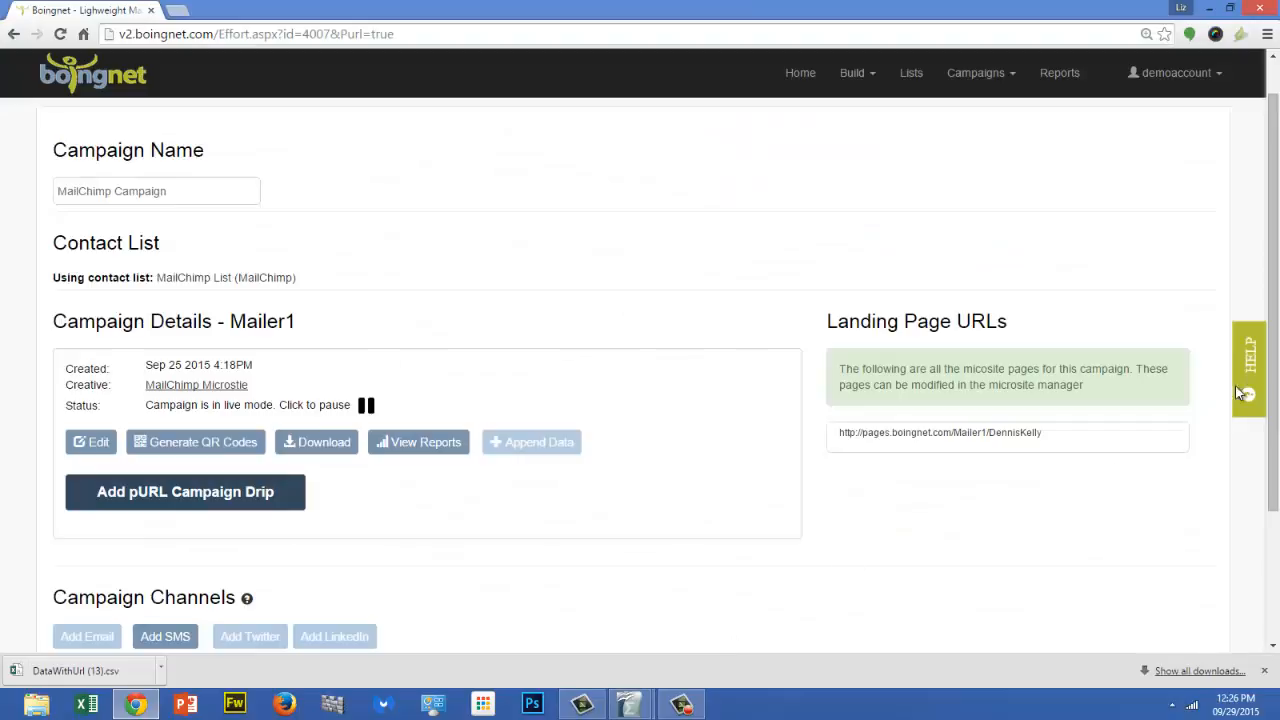
Look over the help topics on personalized campaigns and close the help
left_click(1250, 357)
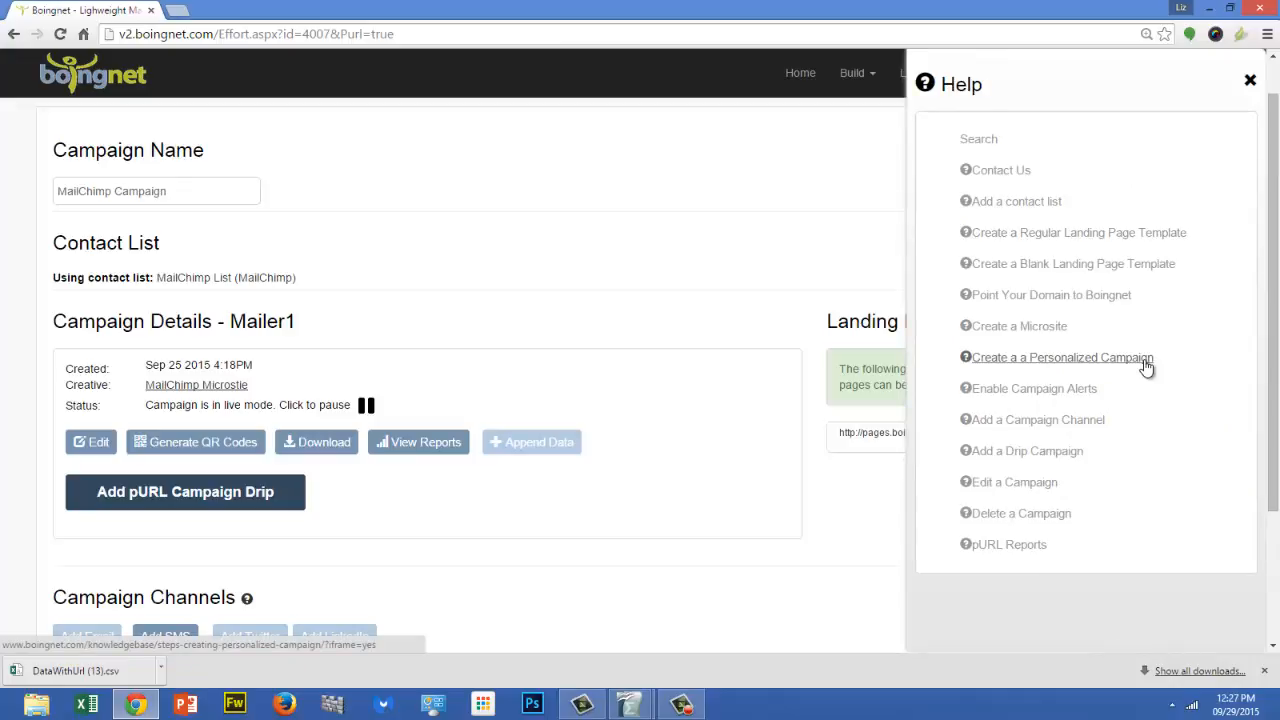
left_click(1250, 80)
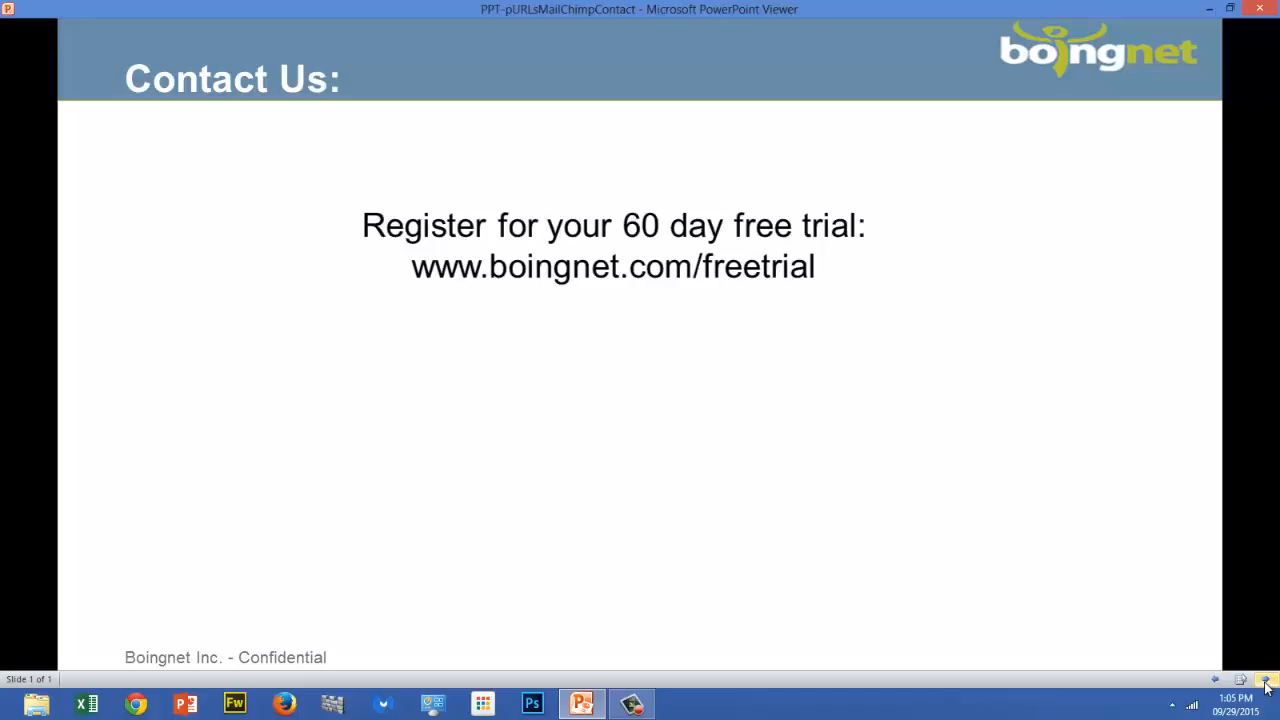
left_click(1267, 686)
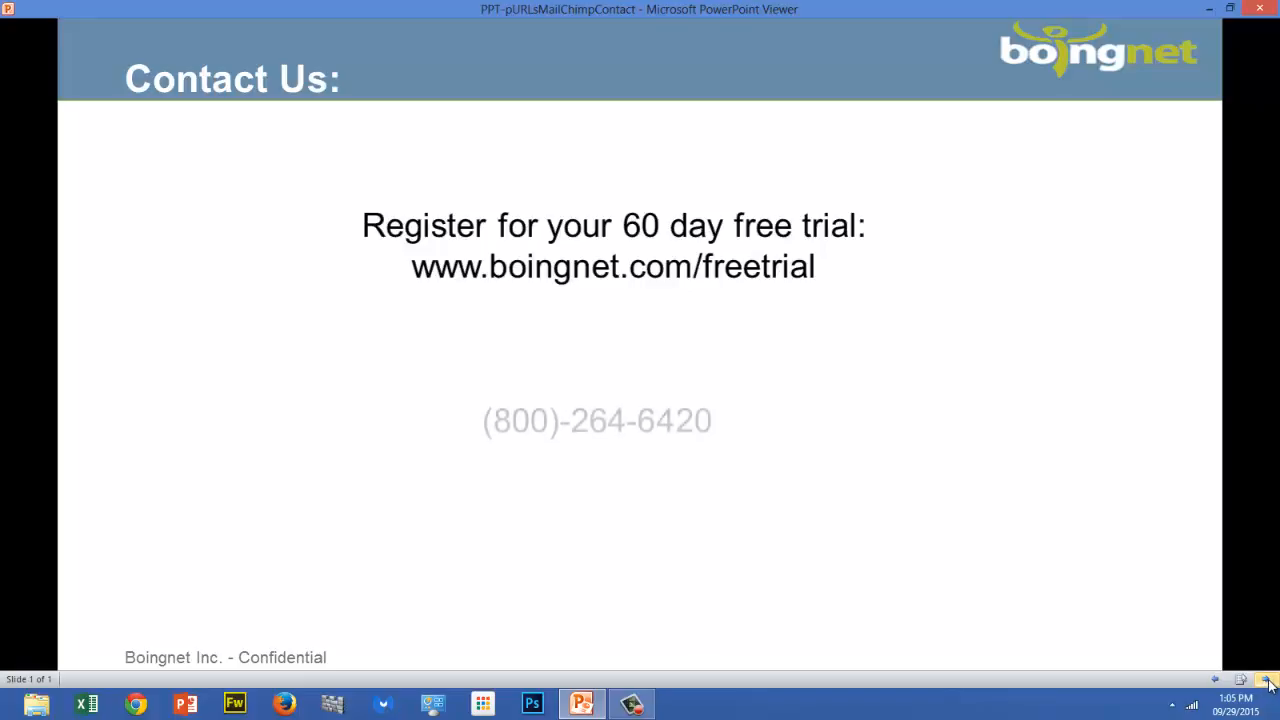